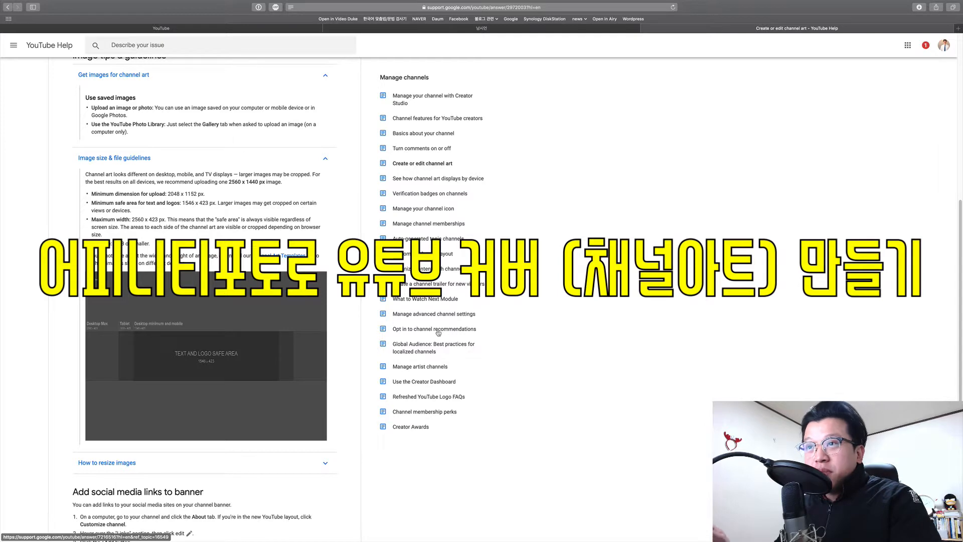
- Review the YouTube Help page on channel art, from the upload instructions down to the image size and file guidelines
{"action": "scroll", "coordinate": [434, 314], "scroll_direction": "up", "scroll_amount": 1}
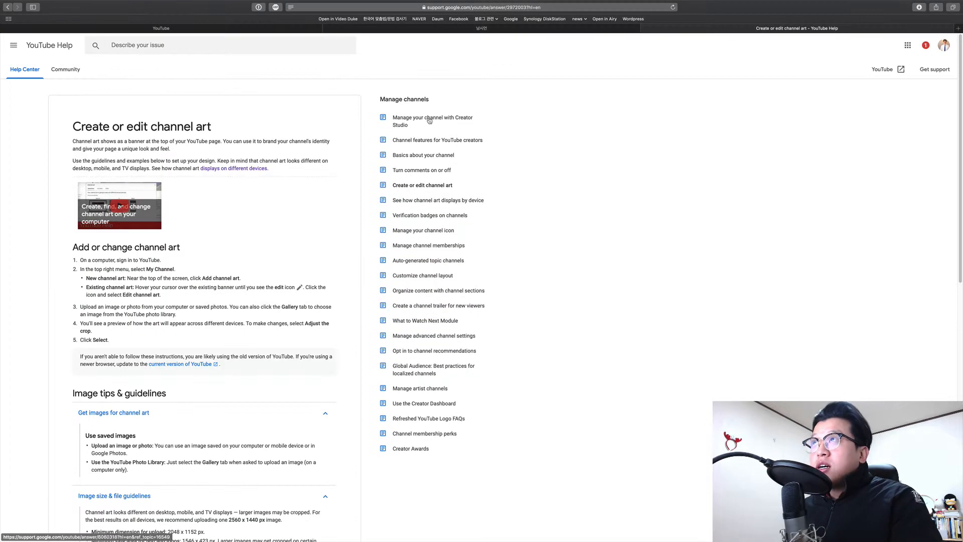
{"action": "key", "text": "ctrl+Tab"}
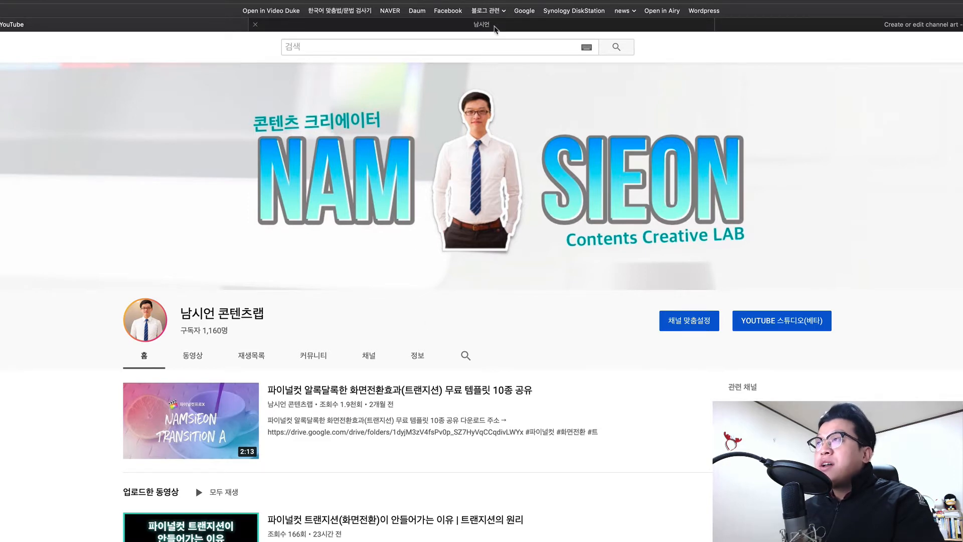
{"action": "left_click", "coordinate": [803, 25]}
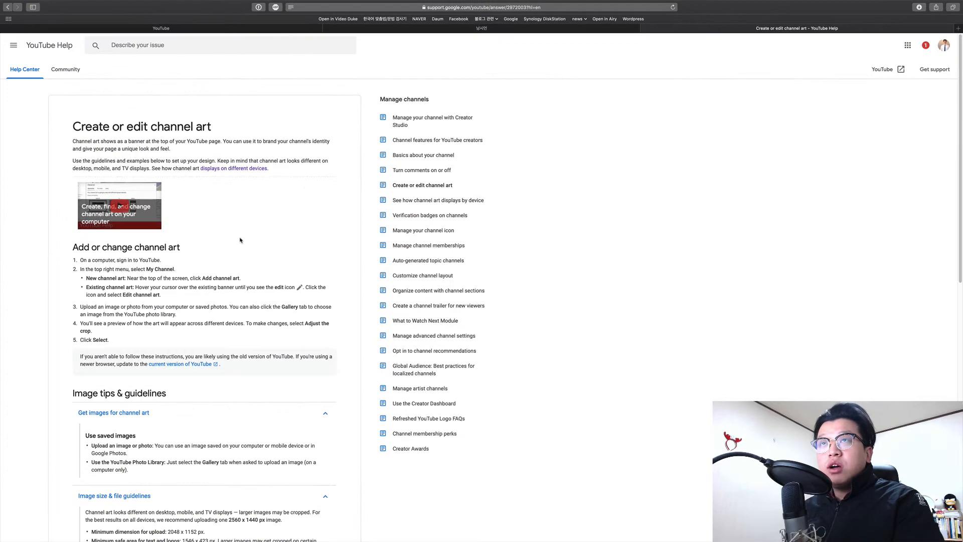
{"action": "scroll", "coordinate": [243, 240], "scroll_direction": "down", "scroll_amount": 2}
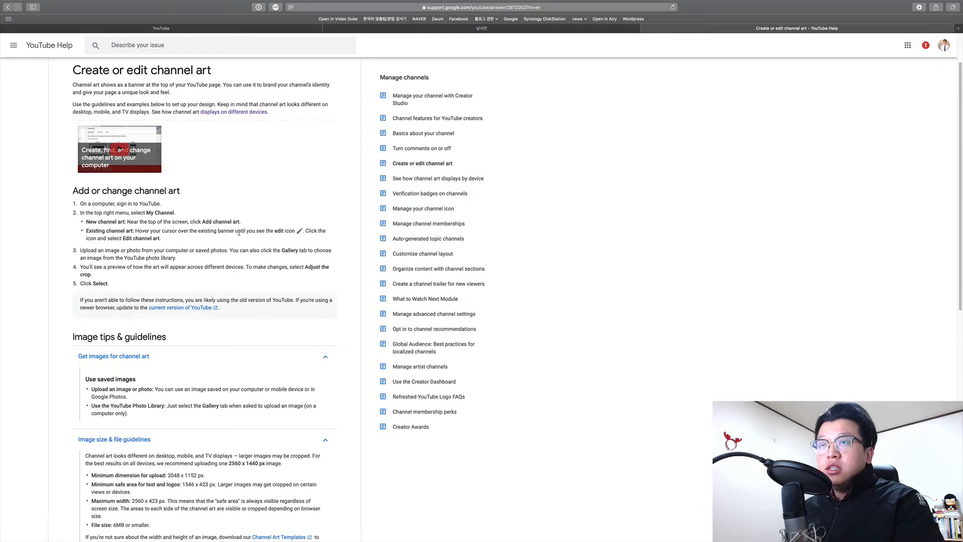
{"action": "scroll", "coordinate": [221, 212], "scroll_direction": "up", "scroll_amount": 2}
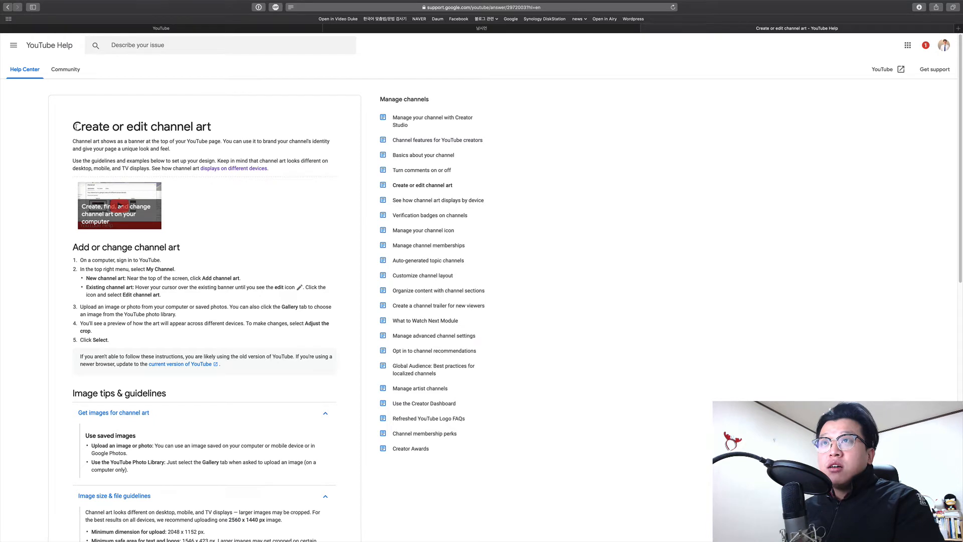
{"action": "left_click_drag", "start_coordinate": [75, 126], "coordinate": [228, 131]}
{"action": "left_click", "coordinate": [118, 104]}
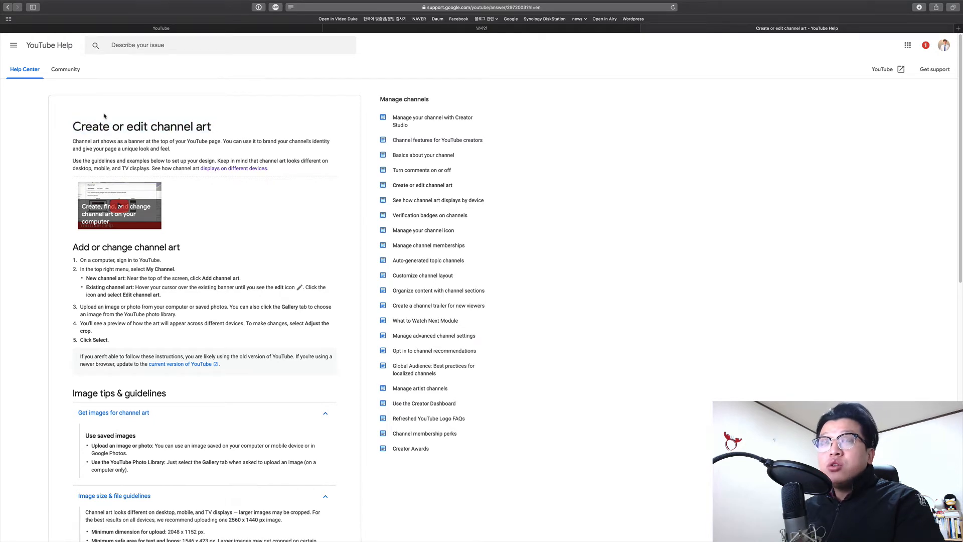
{"action": "left_click_drag", "start_coordinate": [68, 130], "coordinate": [214, 129]}
{"action": "left_click", "coordinate": [218, 129]}
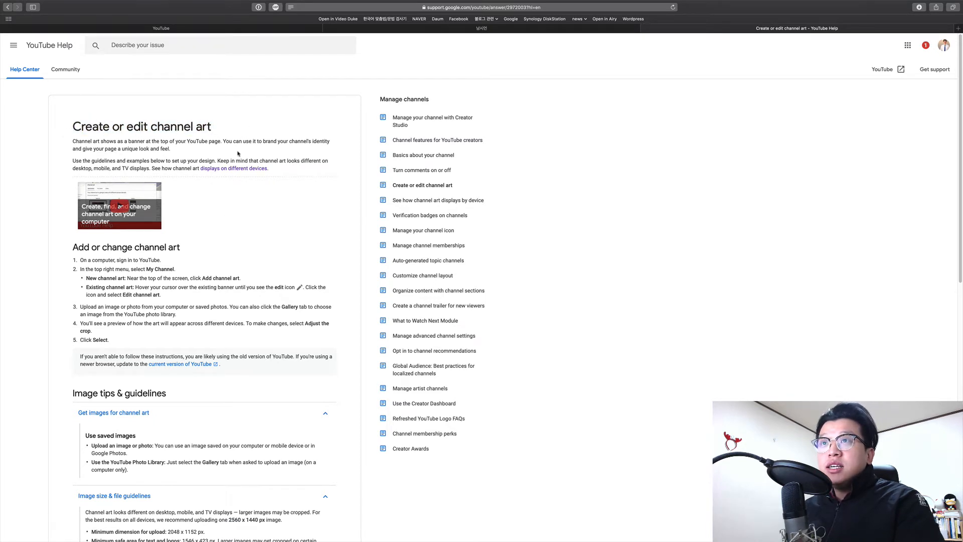
{"action": "scroll", "coordinate": [232, 254], "scroll_direction": "down", "scroll_amount": 1}
{"action": "scroll", "coordinate": [232, 254], "scroll_direction": "down", "scroll_amount": 1}
{"action": "left_click_drag", "start_coordinate": [219, 203], "coordinate": [245, 269]}
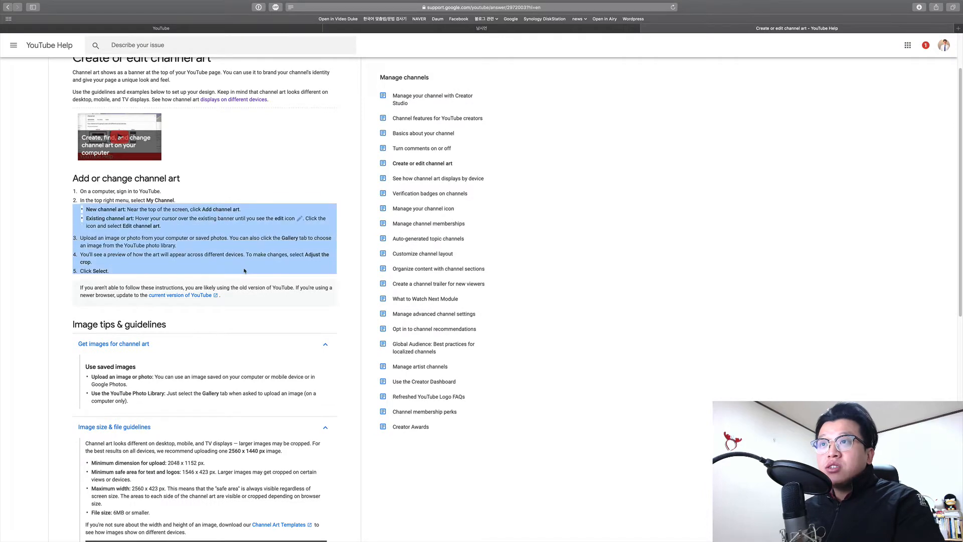
{"action": "left_click", "coordinate": [245, 269]}
{"action": "scroll", "coordinate": [240, 283], "scroll_direction": "down", "scroll_amount": 4}
{"action": "scroll", "coordinate": [239, 287], "scroll_direction": "down", "scroll_amount": 1}
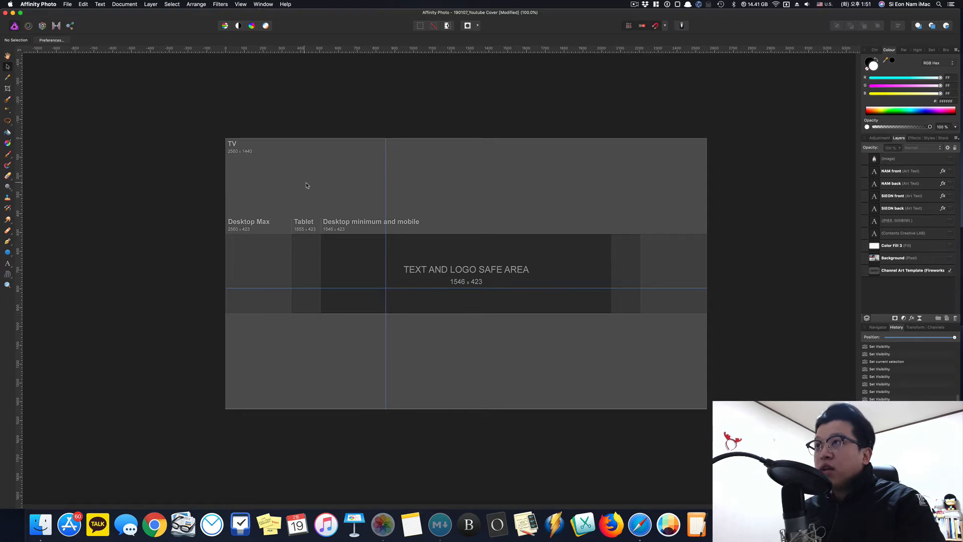
- Switch to Affinity Photo and hide the guides over the channel art template in the 190107_Youtube Cover document
{"action": "left_click", "coordinate": [319, 189]}
{"action": "left_click", "coordinate": [200, 185]}
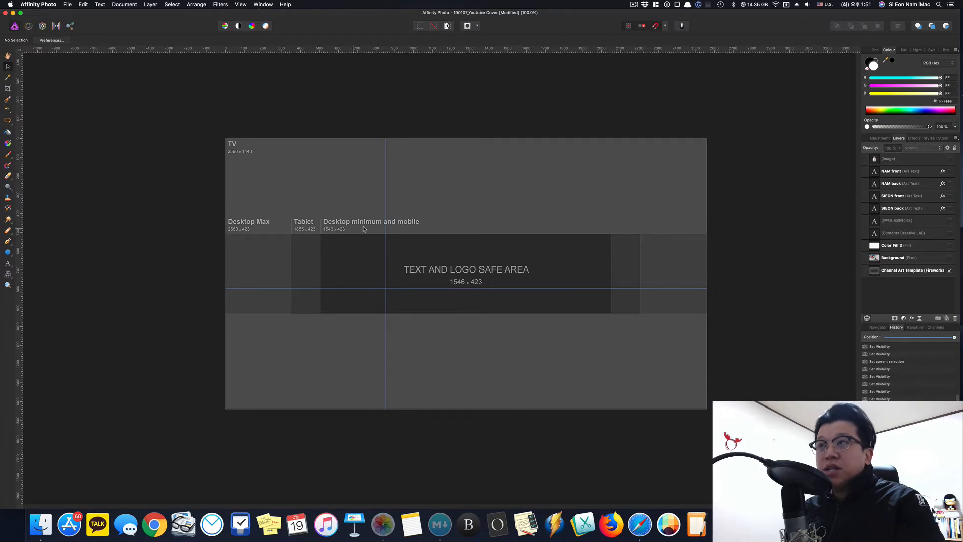
{"action": "key", "text": "super+semicolon"}
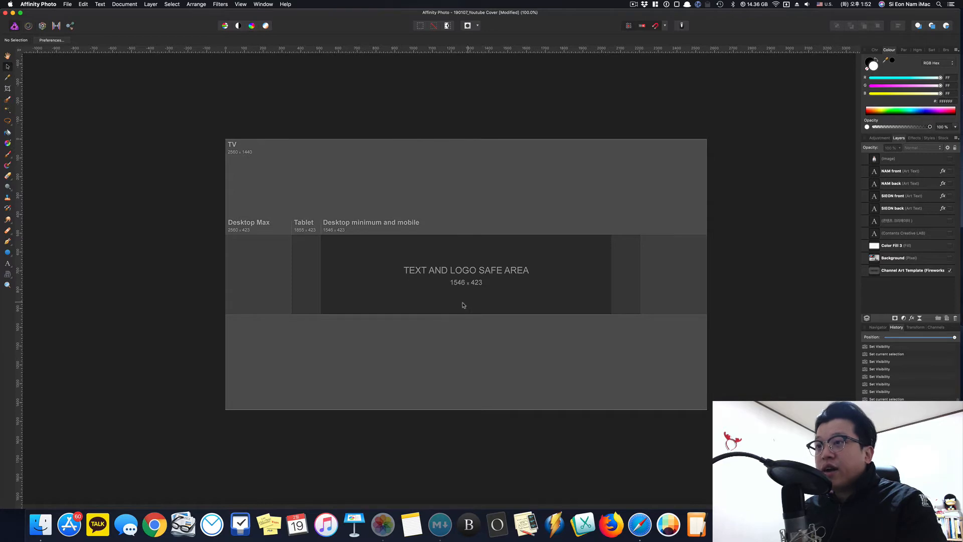
{"action": "left_click", "coordinate": [418, 297]}
{"action": "left_click", "coordinate": [495, 102]}
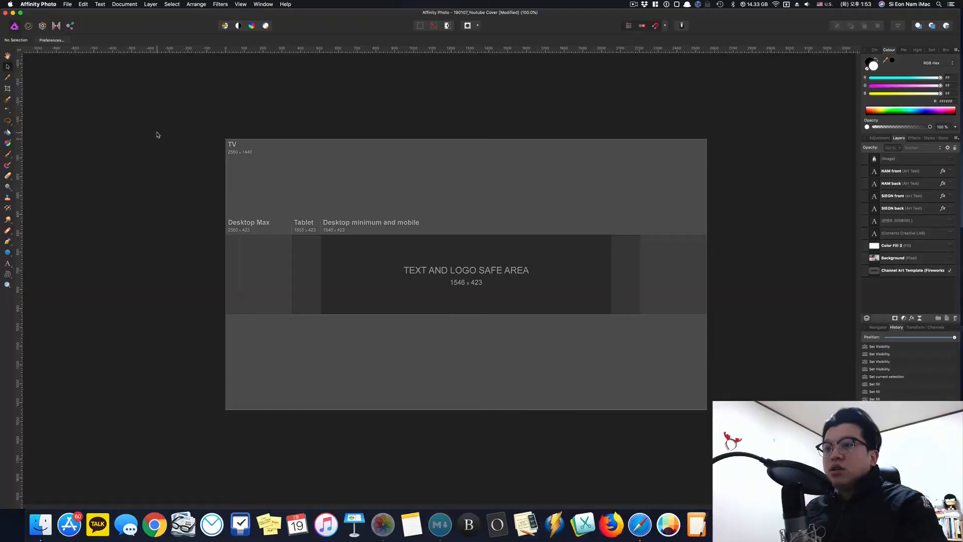
- Set up a new document with a page width of 2560 px and a page height of 1440 px
{"action": "left_click", "coordinate": [67, 4]}
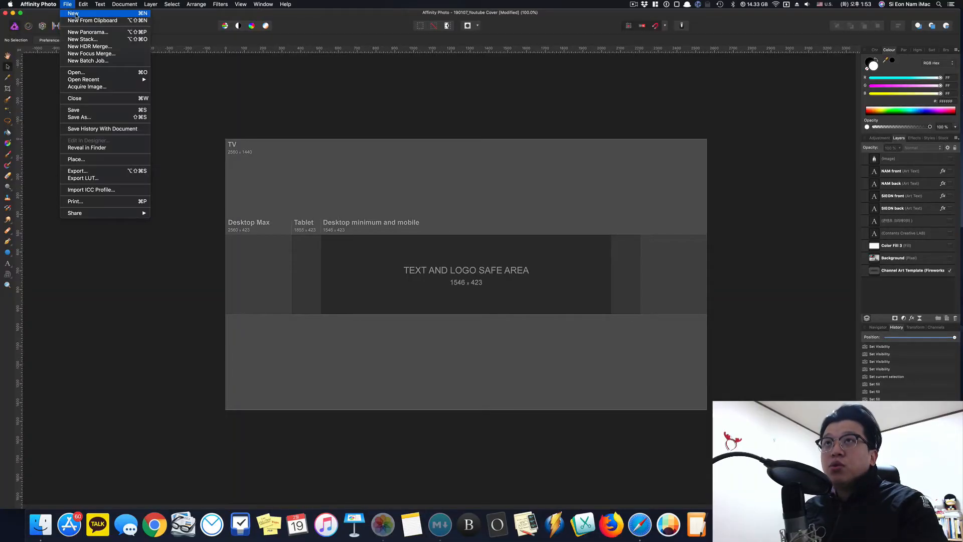
{"action": "key", "text": "super+n"}
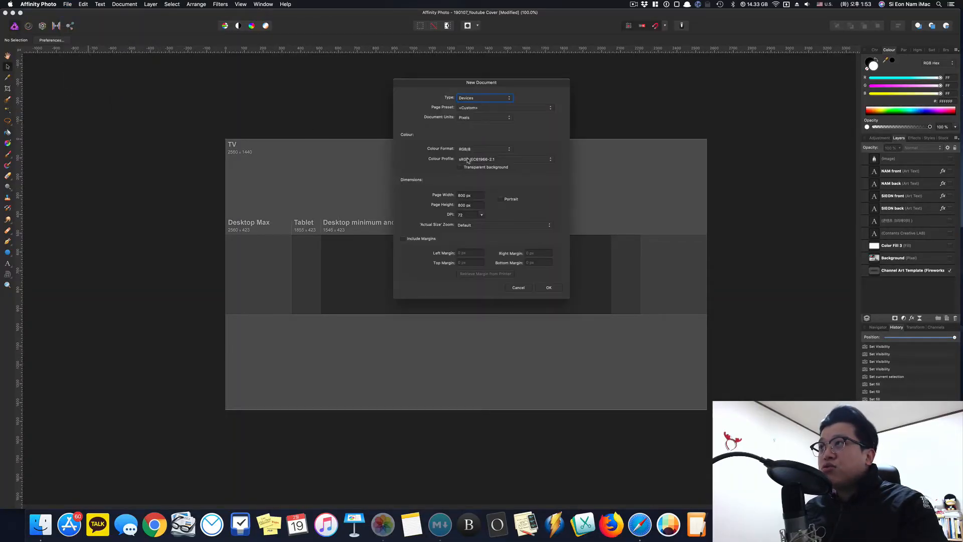
{"action": "double_click", "coordinate": [474, 197]}
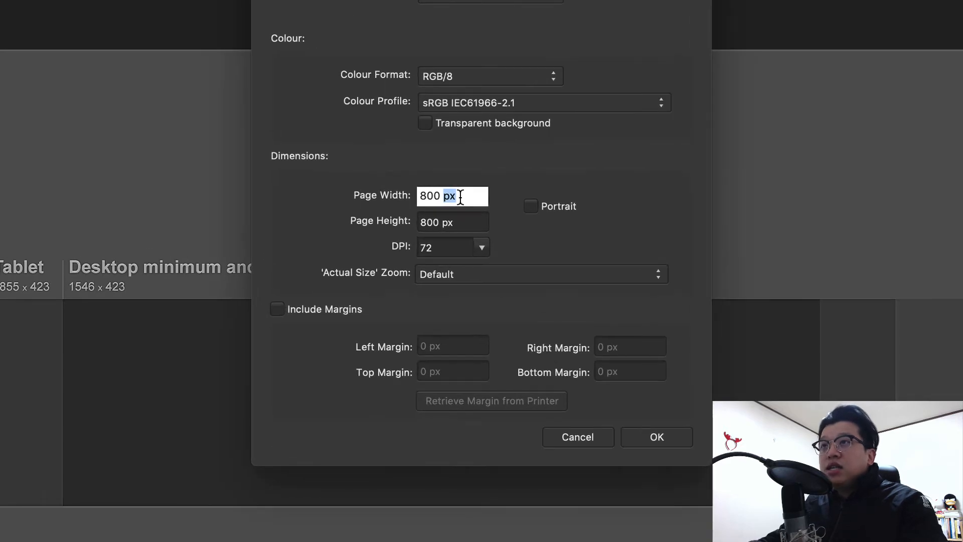
{"action": "key", "text": "super+a"}
{"action": "type", "text": "25"}
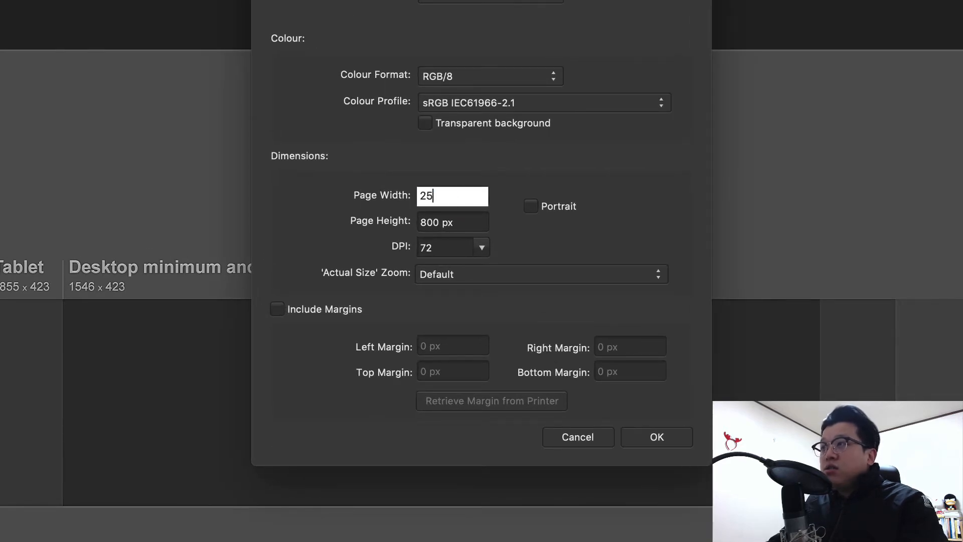
{"action": "key", "text": "Tab"}
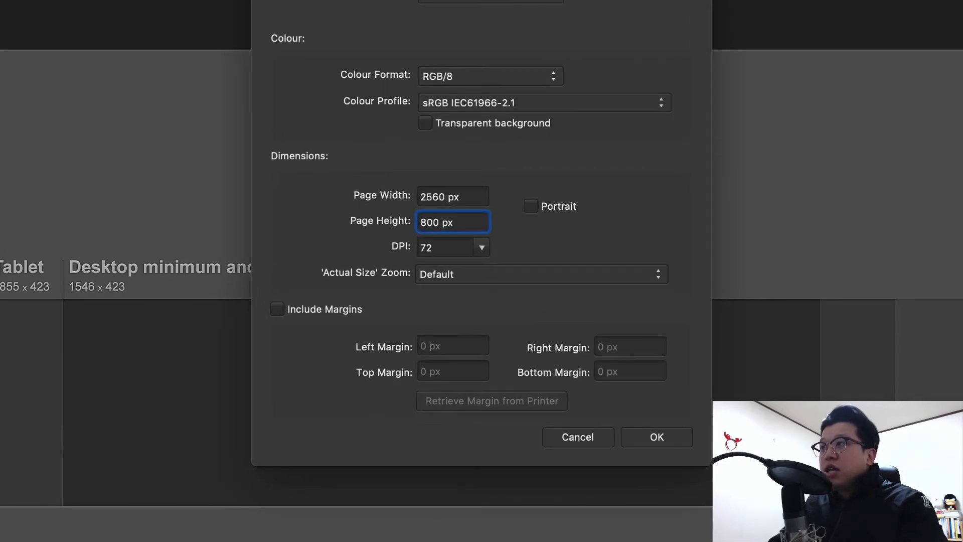
{"action": "type", "text": "1440"}
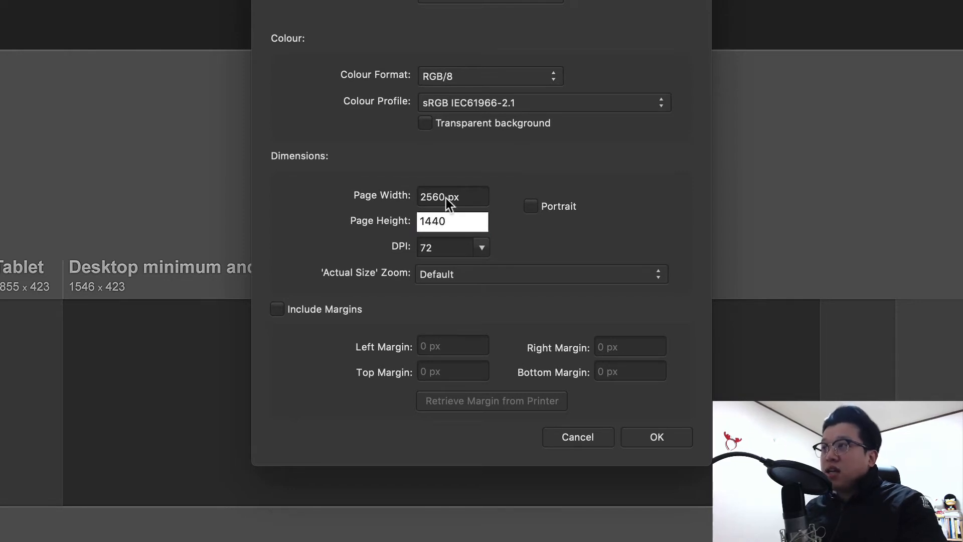
- Keep the resolution at 72 DPI and create the new document
{"action": "left_click", "coordinate": [481, 249]}
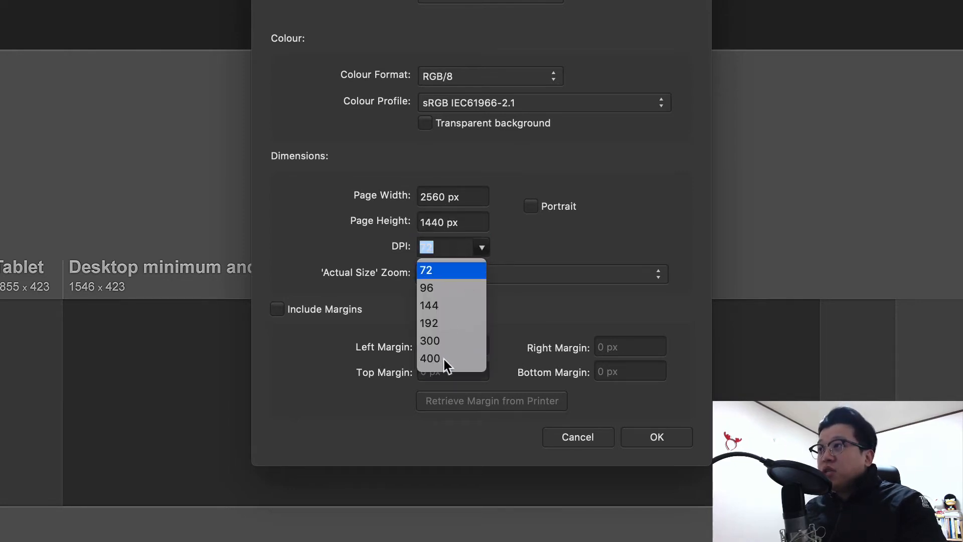
{"action": "left_click", "coordinate": [537, 245]}
{"action": "left_click", "coordinate": [449, 247]}
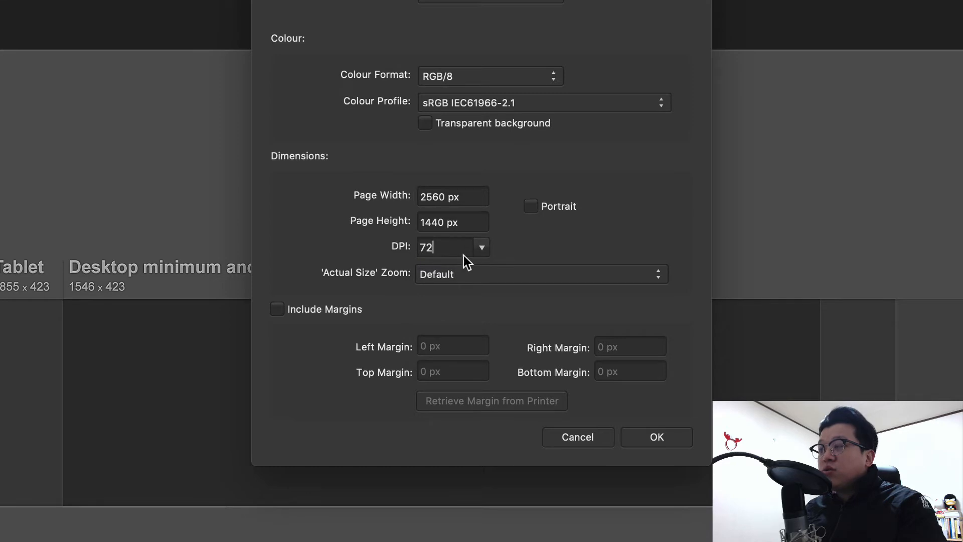
{"action": "left_click", "coordinate": [661, 433]}
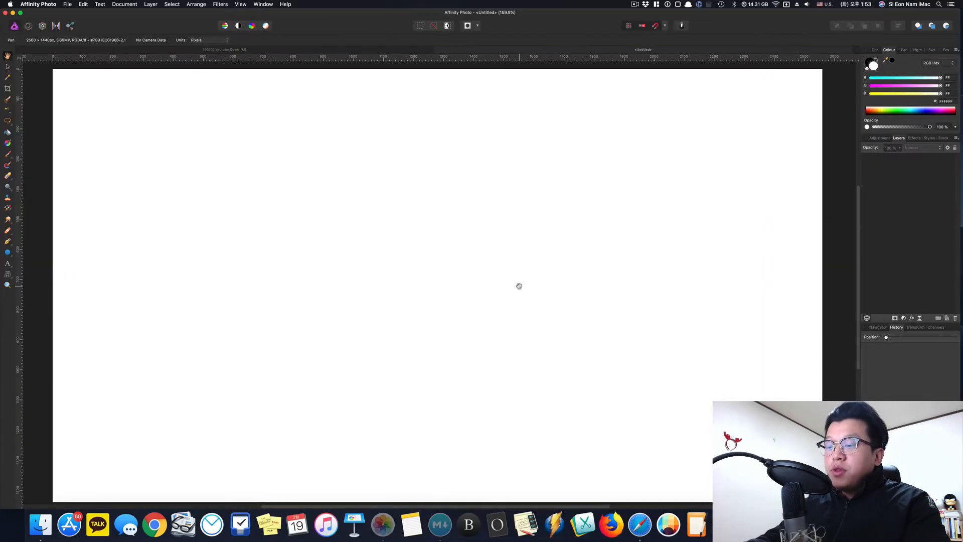
{"action": "key", "text": "super+minus"}
{"action": "key", "text": "super+minus"}
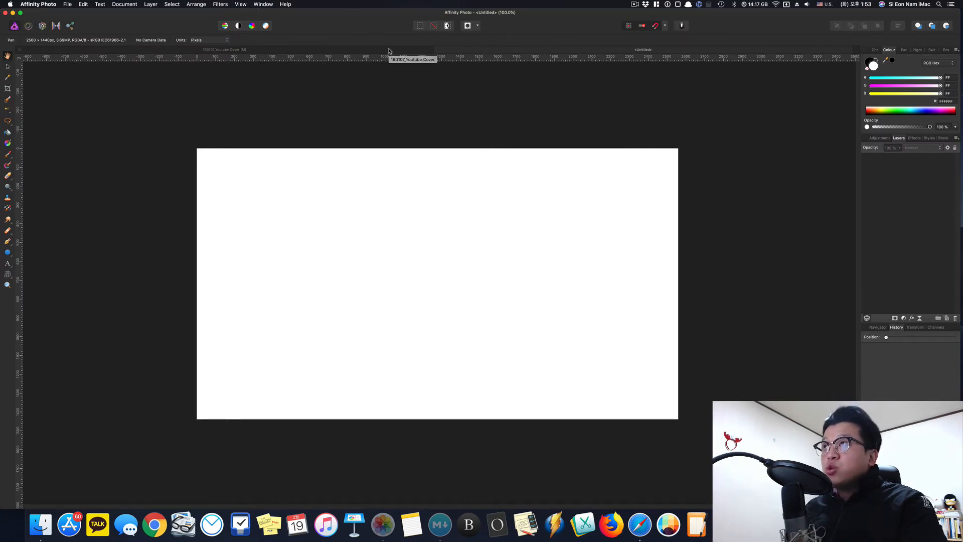
- Copy the Channel Art Template layer from the 190107_Youtube Cover document into the new document and keep it visible
{"action": "left_click", "coordinate": [389, 50]}
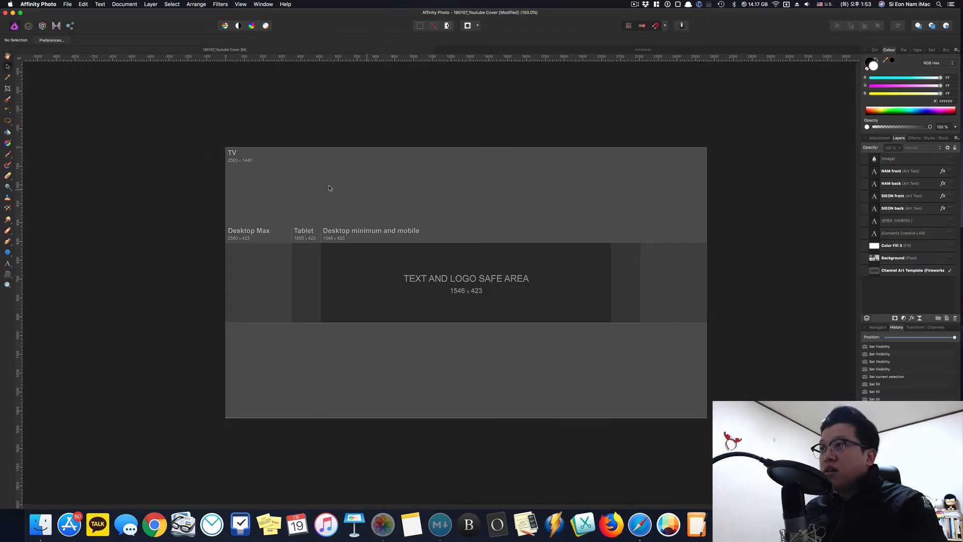
{"action": "left_click", "coordinate": [905, 270]}
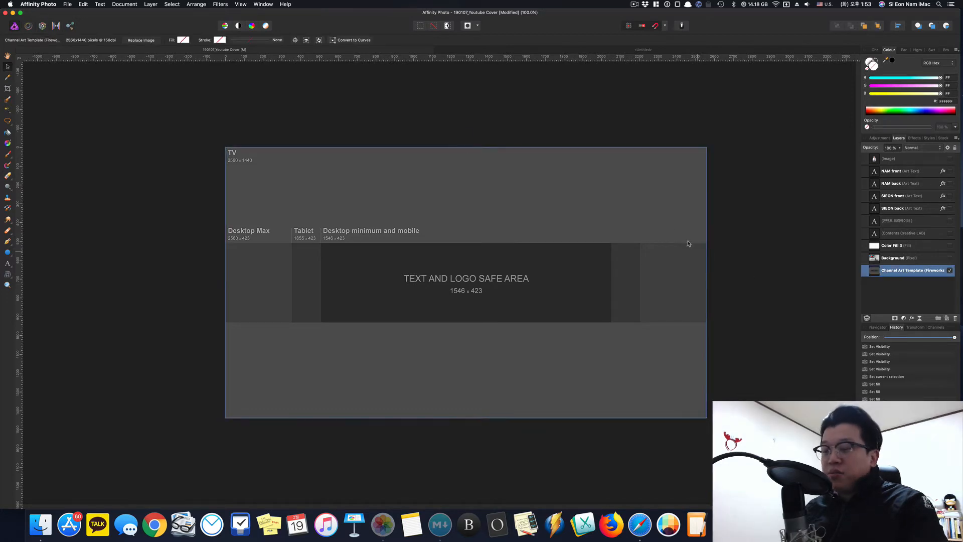
{"action": "key", "text": "super+c"}
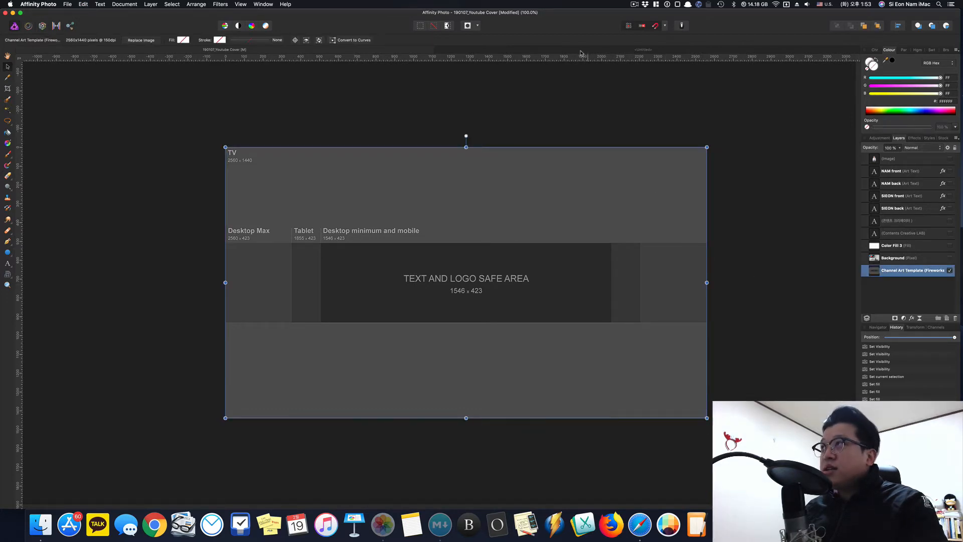
{"action": "left_click", "coordinate": [588, 50]}
{"action": "key", "text": "super+v"}
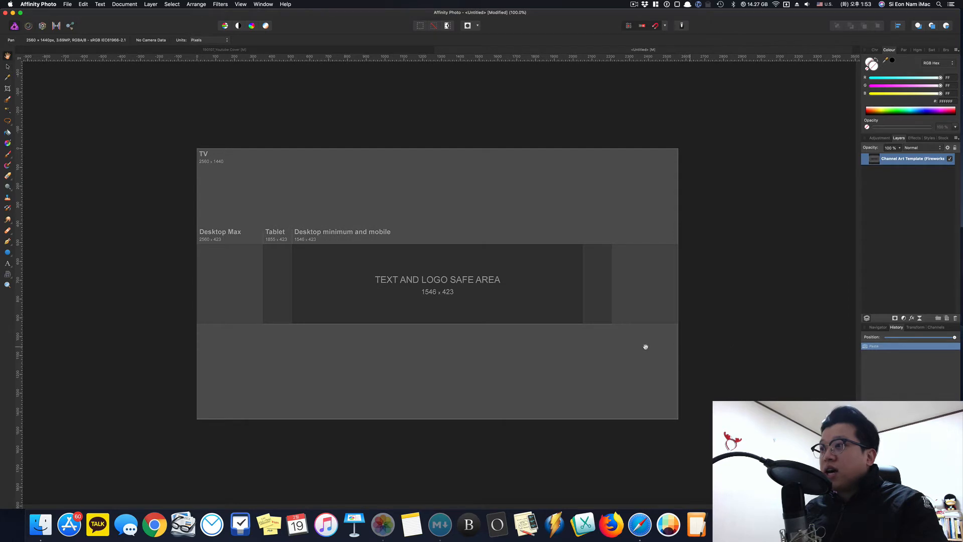
{"action": "left_click", "coordinate": [889, 158]}
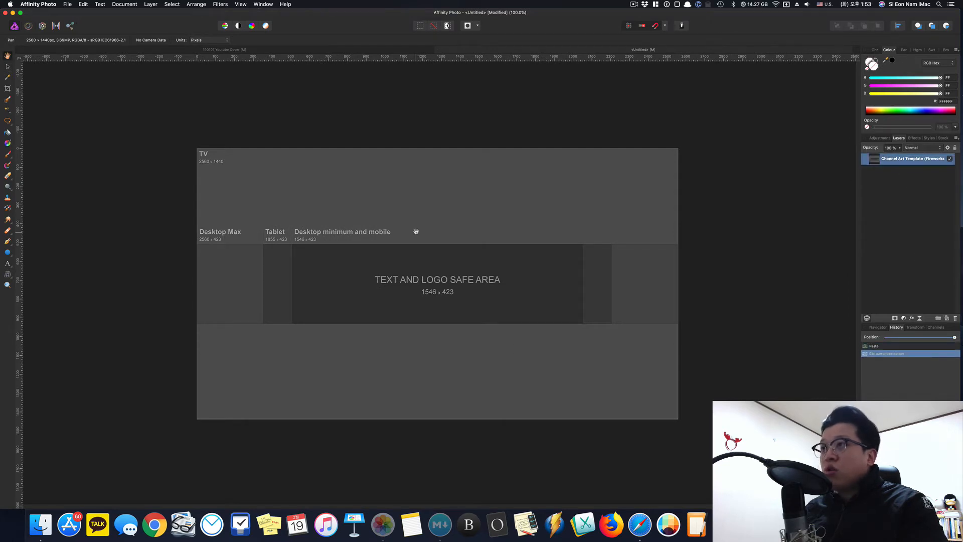
{"action": "left_click", "coordinate": [949, 159]}
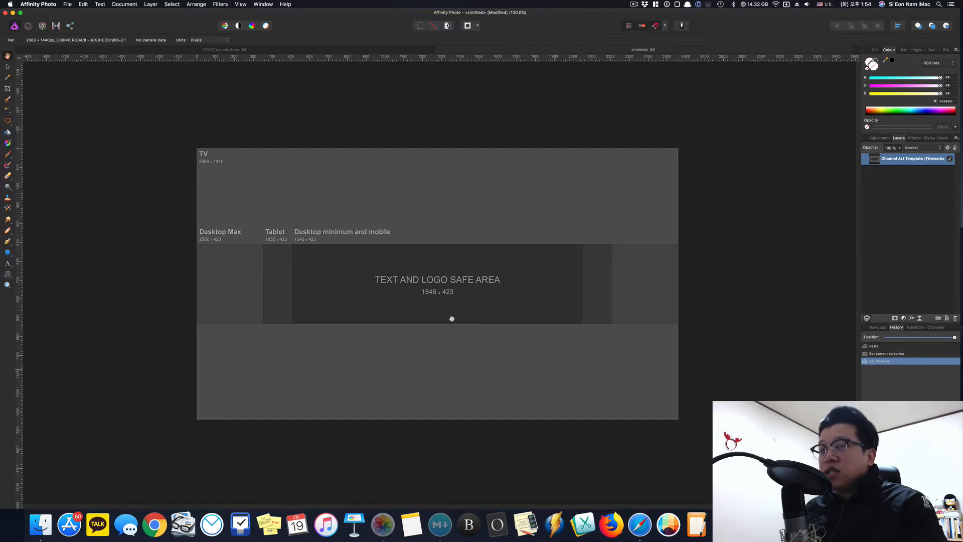
- Draw a rectangle slightly larger than the page over the template, fill it with pale yellow FFE490, and deselect it
{"action": "left_click", "coordinate": [10, 254]}
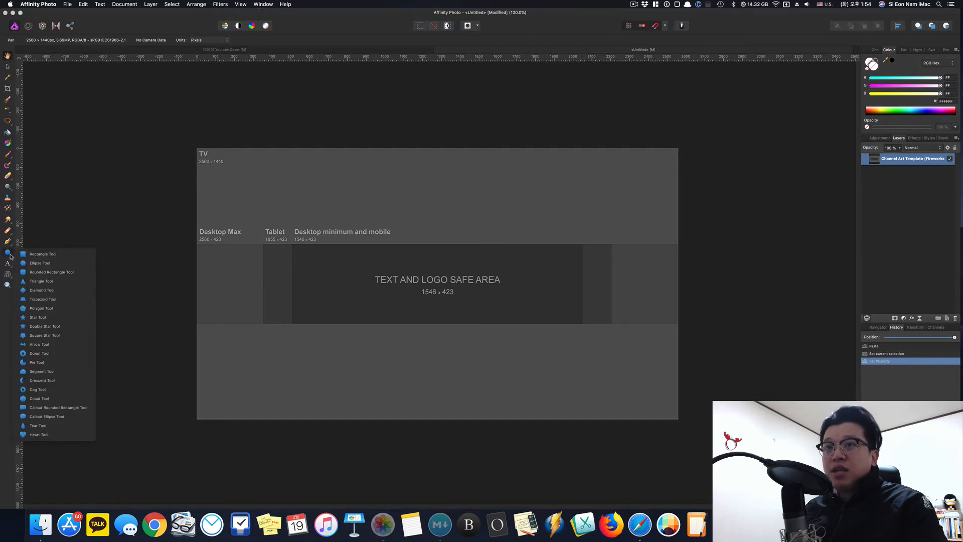
{"action": "left_click", "coordinate": [39, 254]}
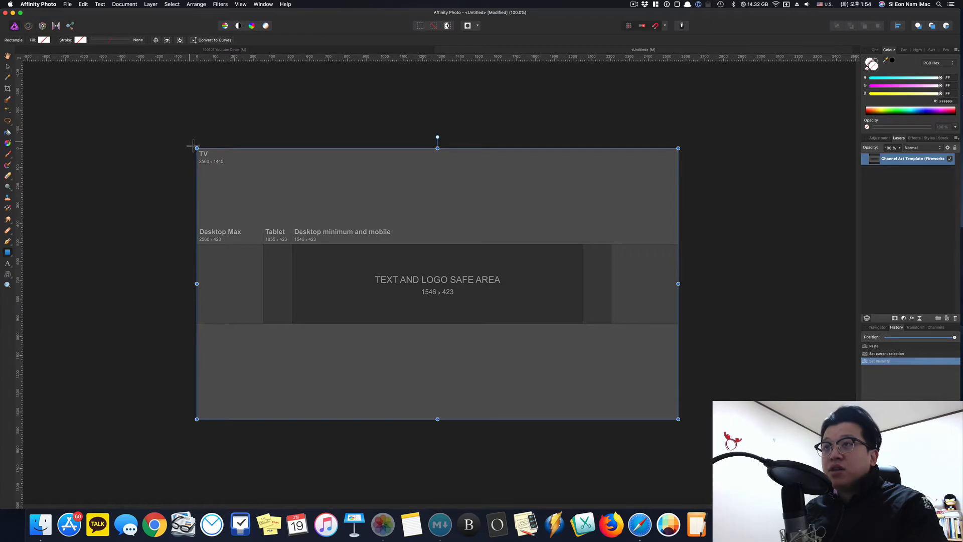
{"action": "left_click_drag", "start_coordinate": [190, 142], "coordinate": [689, 425]}
{"action": "left_click_drag", "start_coordinate": [940, 78], "coordinate": [911, 97]}
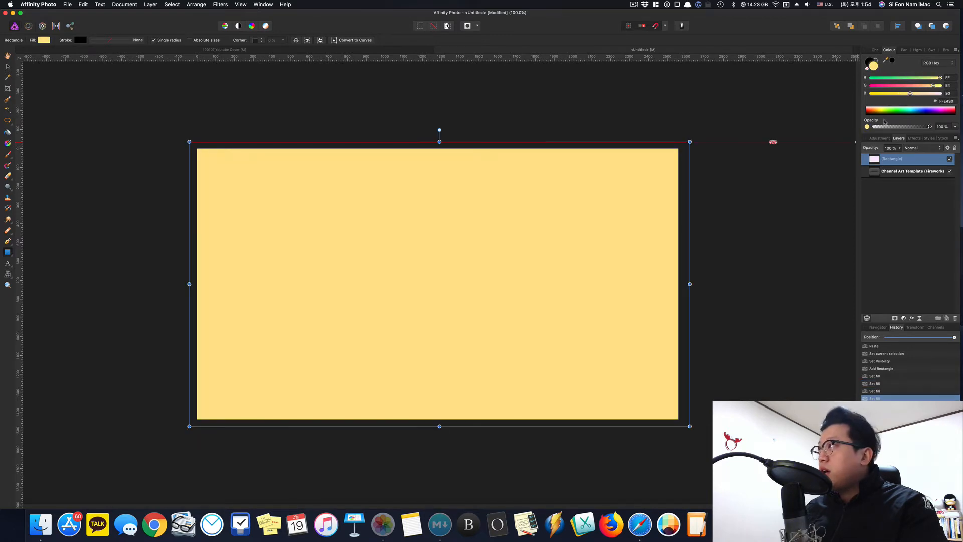
{"action": "left_click", "coordinate": [761, 220]}
{"action": "left_click", "coordinate": [8, 66]}
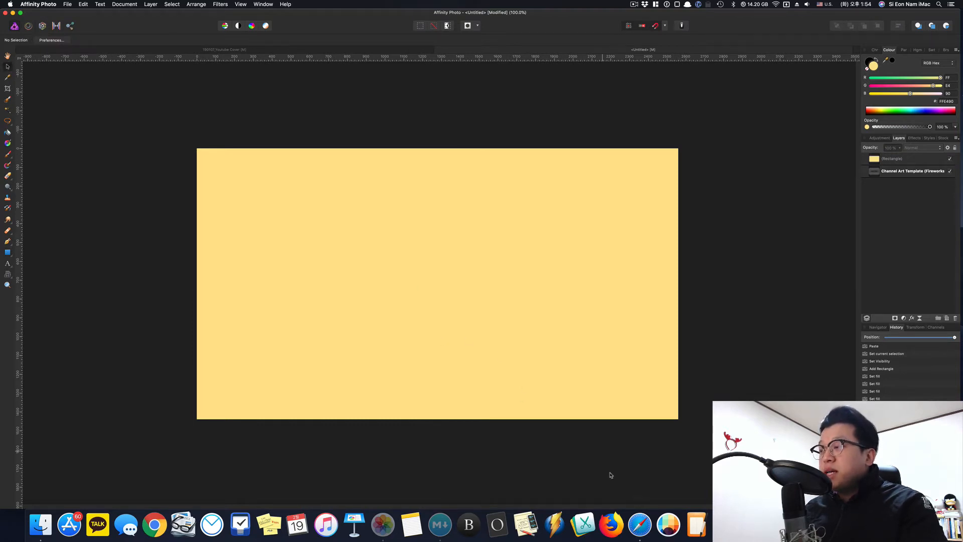
- Check the current banner on the YouTube channel page in Safari and return to Affinity Photo
{"action": "left_click", "coordinate": [639, 524]}
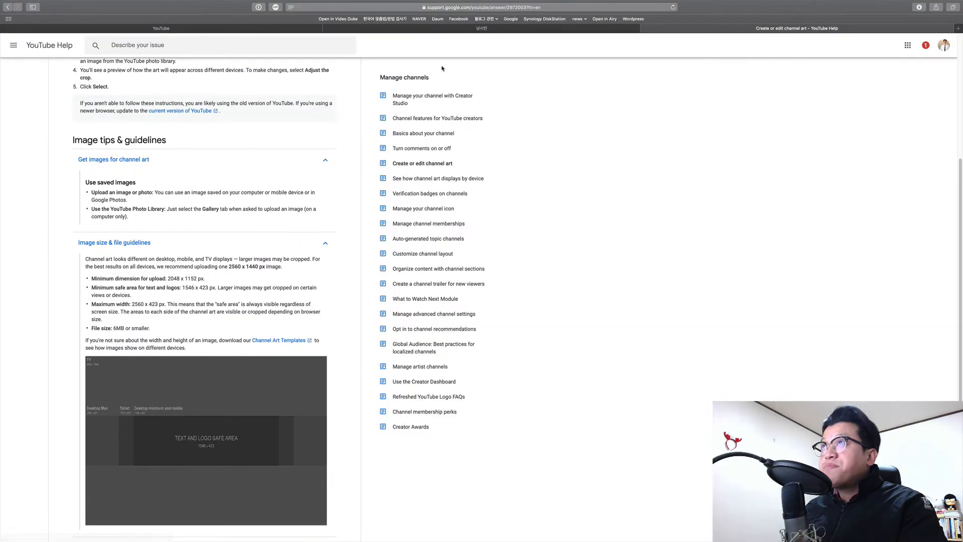
{"action": "left_click", "coordinate": [245, 29]}
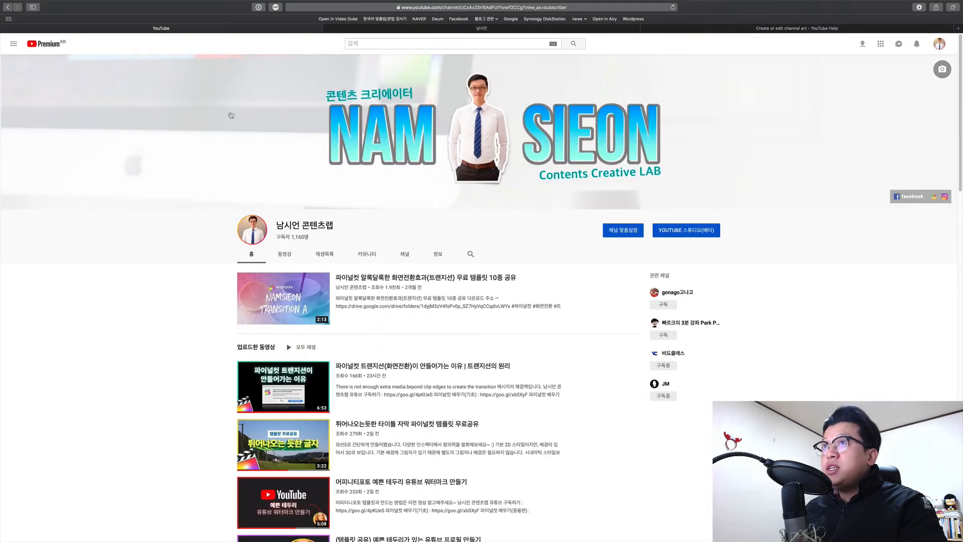
{"action": "key", "text": "ctrl+Left"}
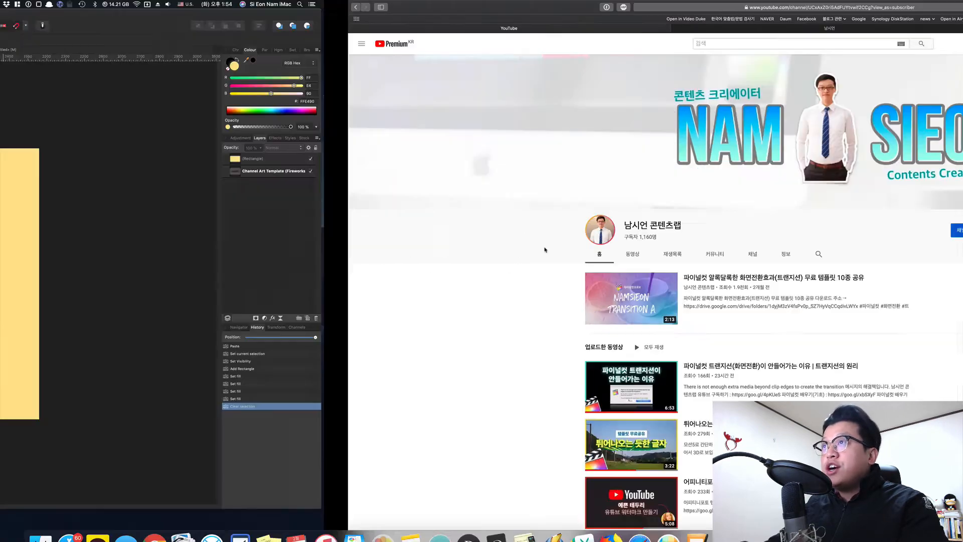
- Copy the Background photo layer from the 190107_Youtube Cover document into the new document, place it beneath the yellow rectangle and make it visible
{"action": "left_click", "coordinate": [387, 49]}
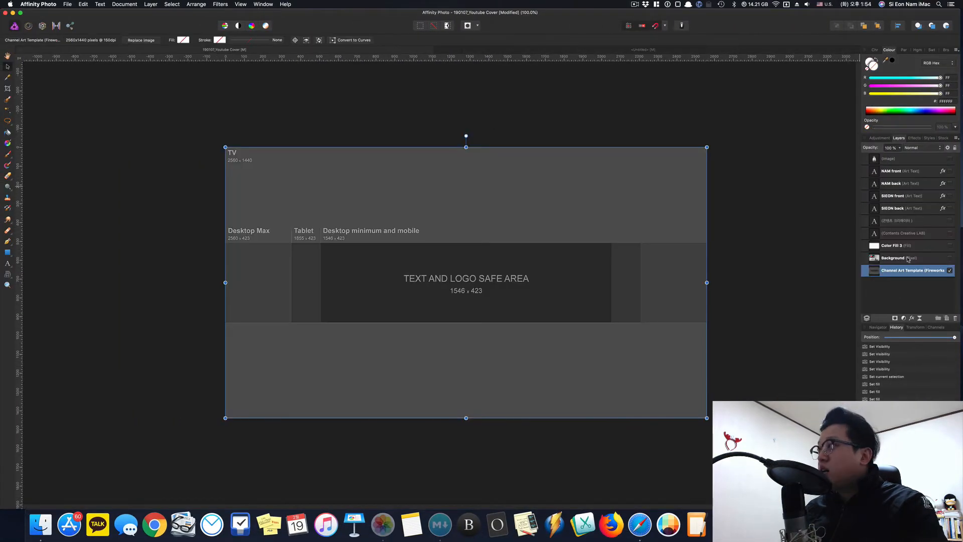
{"action": "left_click", "coordinate": [645, 50]}
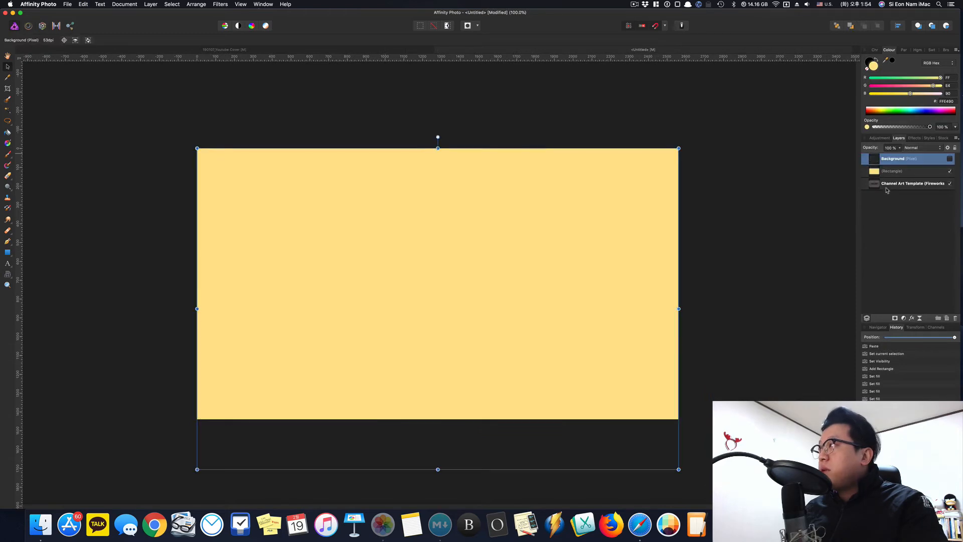
{"action": "left_click_drag", "start_coordinate": [876, 161], "coordinate": [907, 179]}
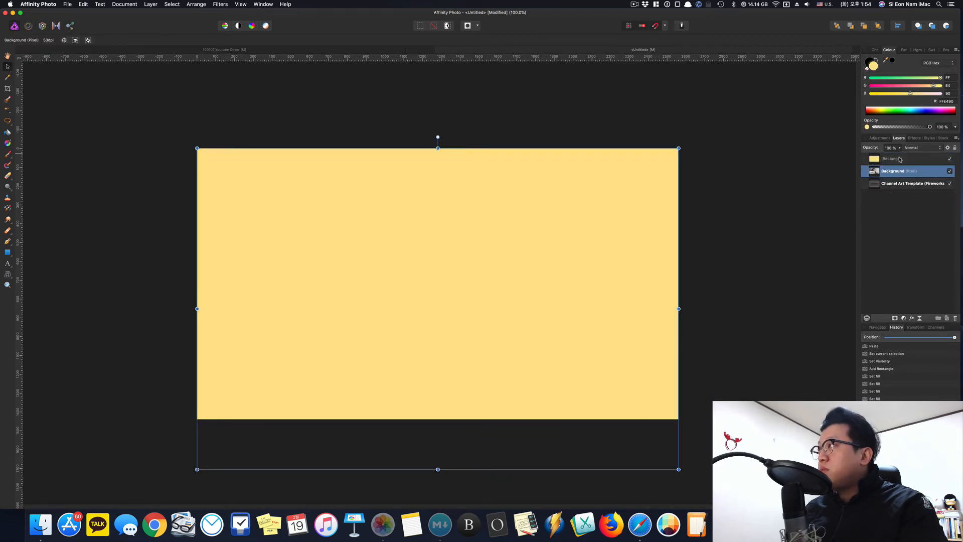
{"action": "left_click", "coordinate": [898, 161]}
{"action": "left_click", "coordinate": [892, 173]}
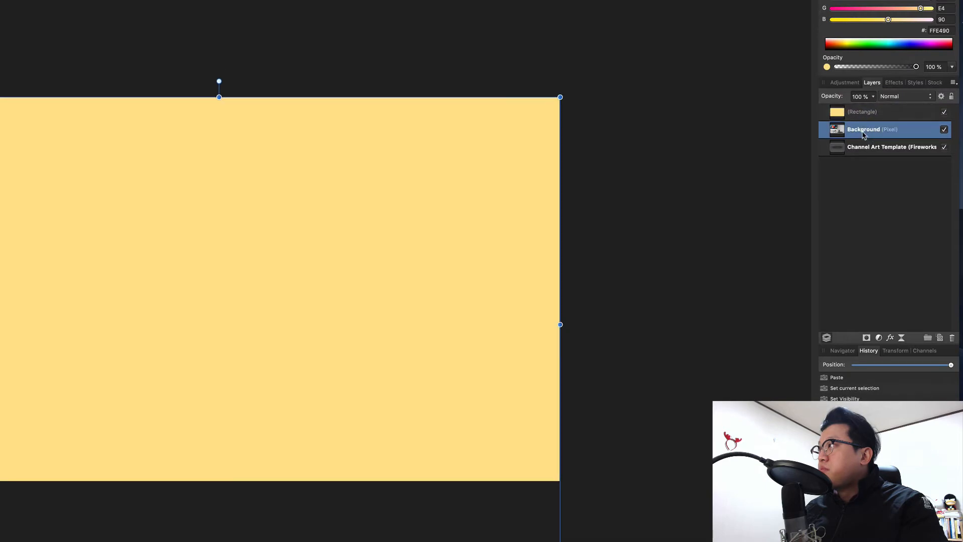
- Lower the yellow rectangle layer's opacity to 75% so it tints the background photo, and deselect it
{"action": "left_click", "coordinate": [862, 115]}
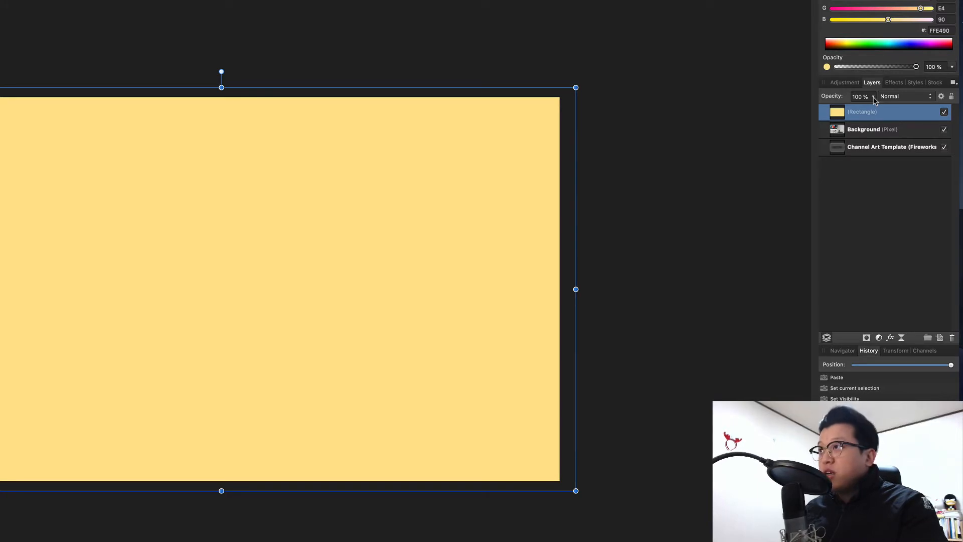
{"action": "left_click", "coordinate": [855, 131]}
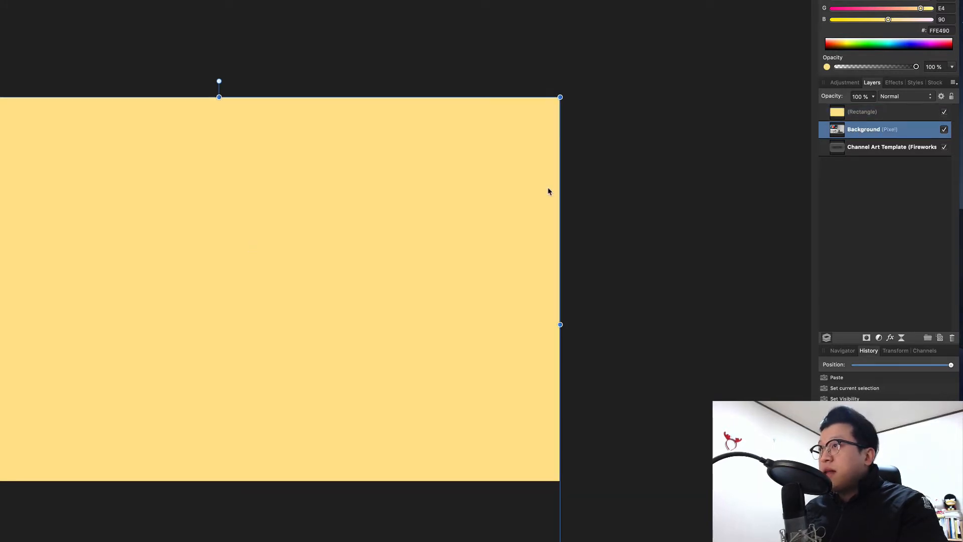
{"action": "left_click", "coordinate": [862, 114]}
{"action": "left_click", "coordinate": [872, 99]}
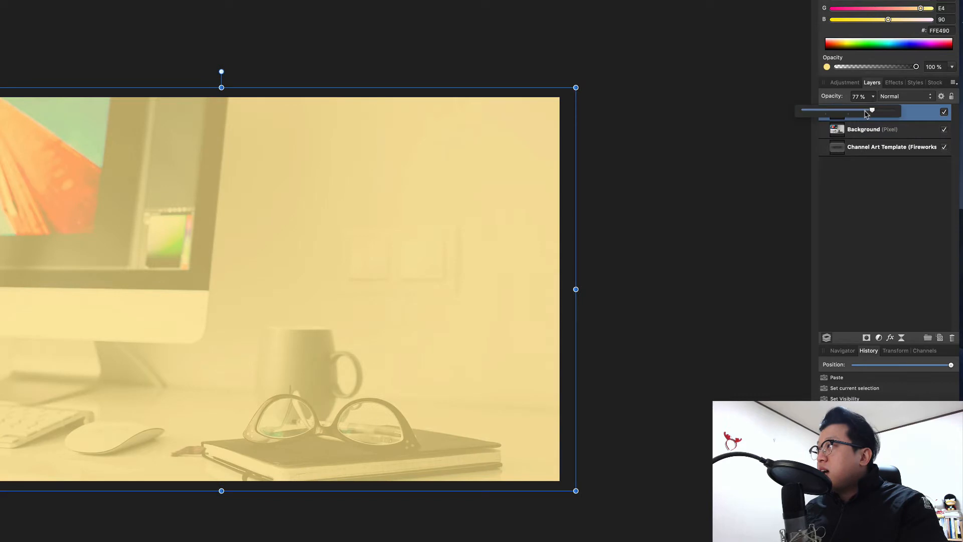
{"action": "mouse_move", "coordinate": [873, 112]}
{"action": "left_mouse_down"}
{"action": "mouse_move", "coordinate": [832, 111]}
{"action": "mouse_move", "coordinate": [871, 117]}
{"action": "left_mouse_up"}
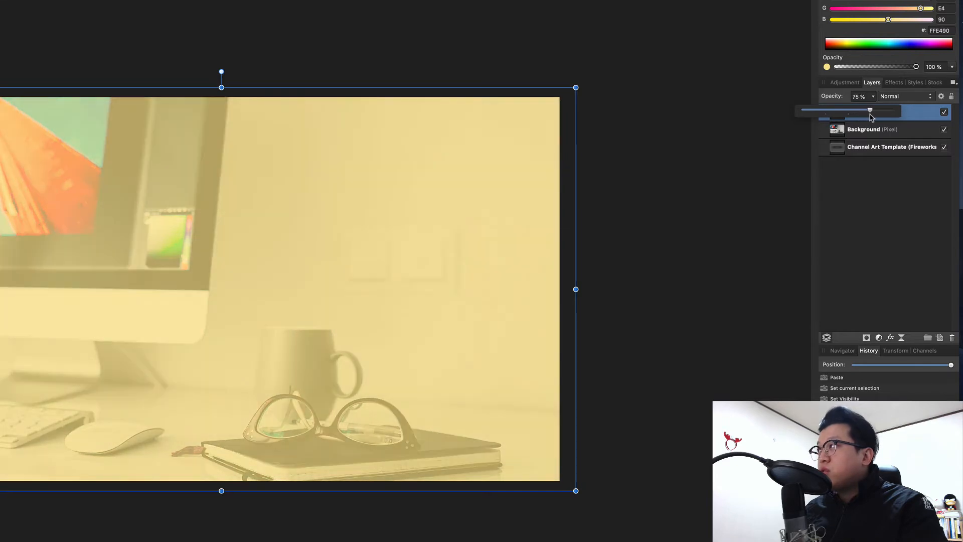
{"action": "left_click", "coordinate": [673, 242]}
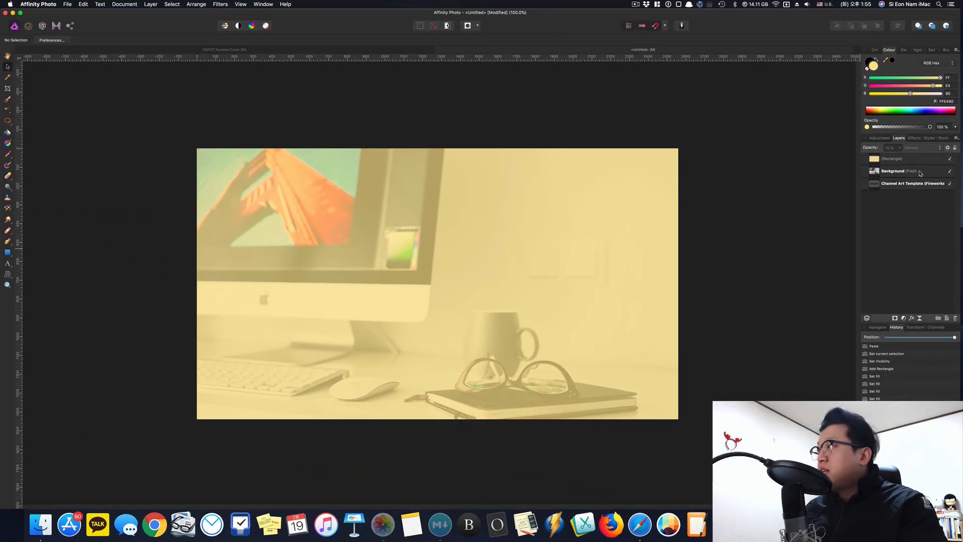
- Hide both the yellow rectangle and the Background photo layers to expose the channel art template, and clear the selection
{"action": "left_click", "coordinate": [900, 132]}
{"action": "left_click", "coordinate": [907, 114], "text": "shift"}
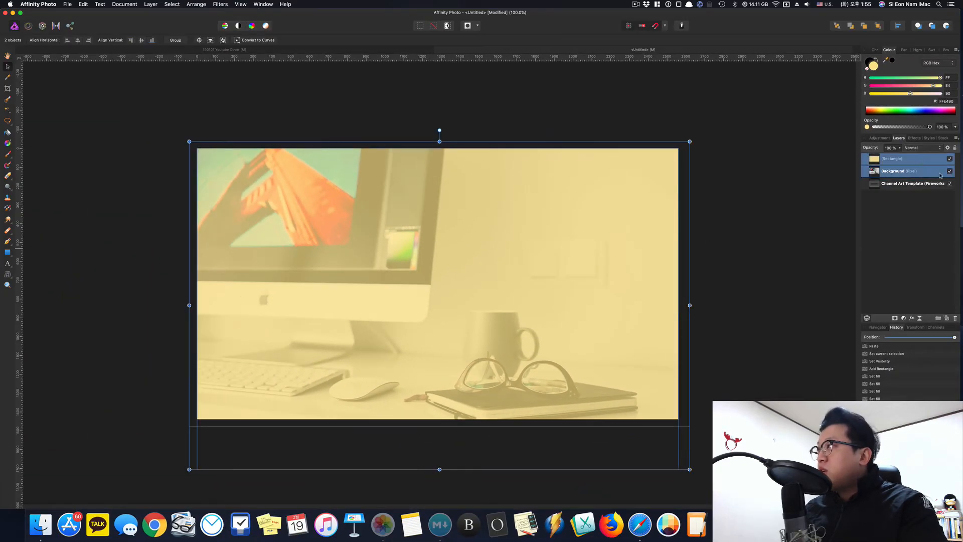
{"action": "left_click", "coordinate": [949, 171]}
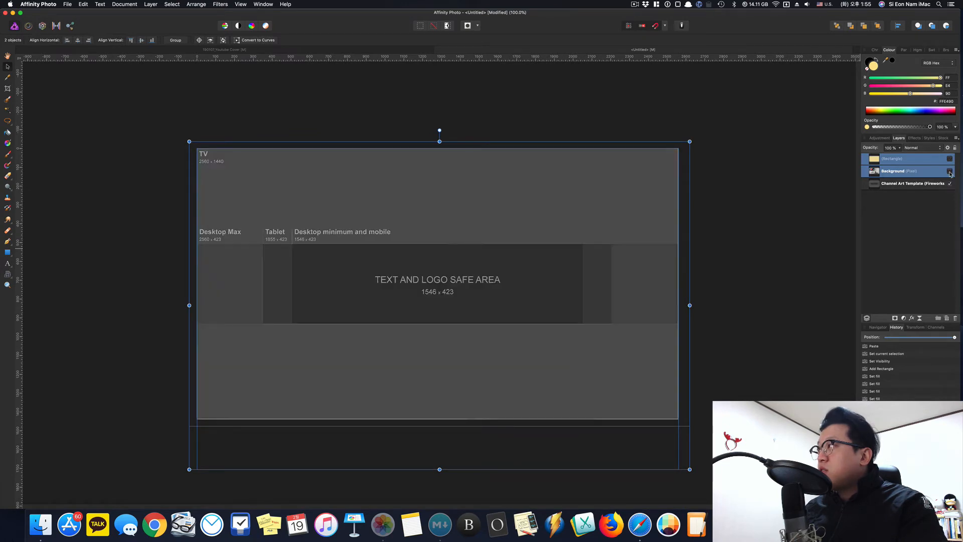
{"action": "left_click", "coordinate": [813, 232]}
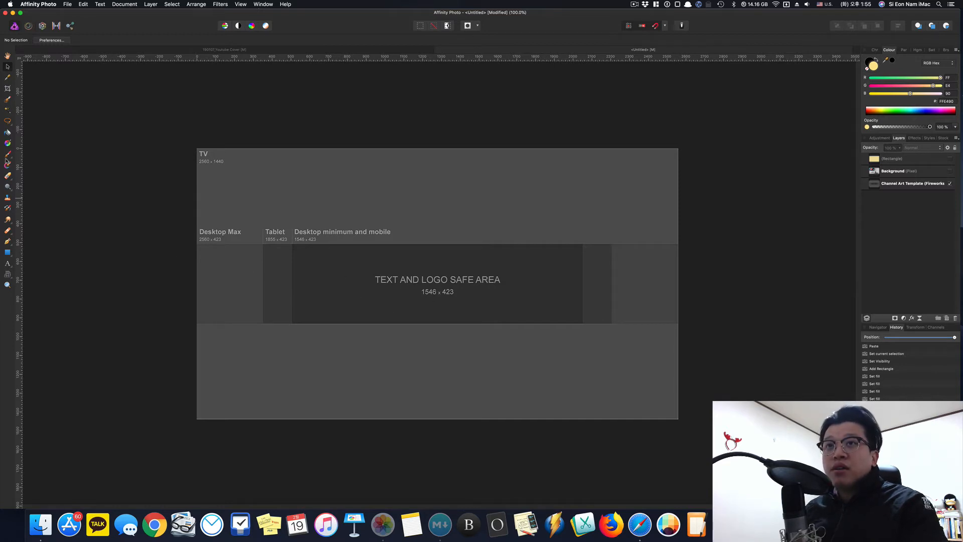
- Add a large artistic text title with the channel owner's name in capitals over the template's text and logo safe area
{"action": "left_click", "coordinate": [8, 265]}
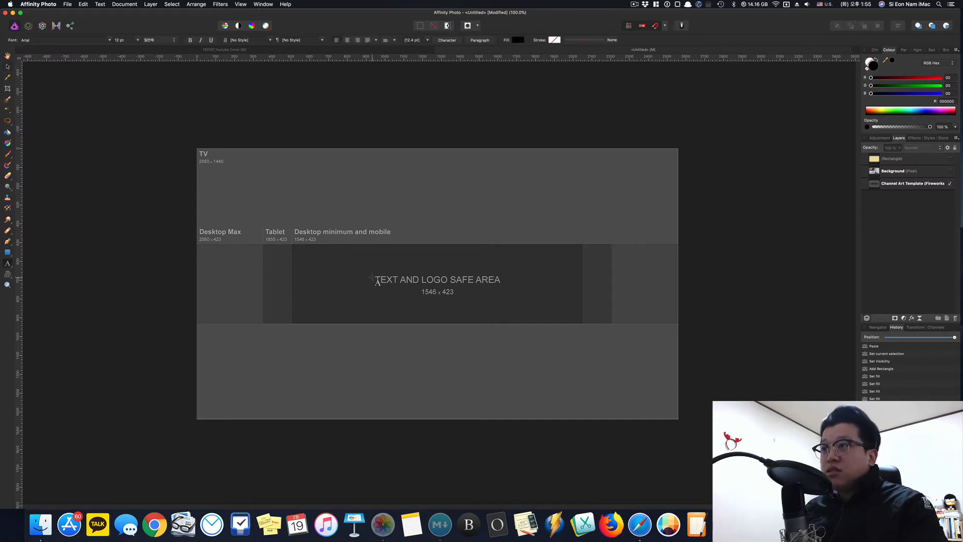
{"action": "left_click_drag", "start_coordinate": [352, 273], "coordinate": [431, 314]}
{"action": "type", "text": "N"}
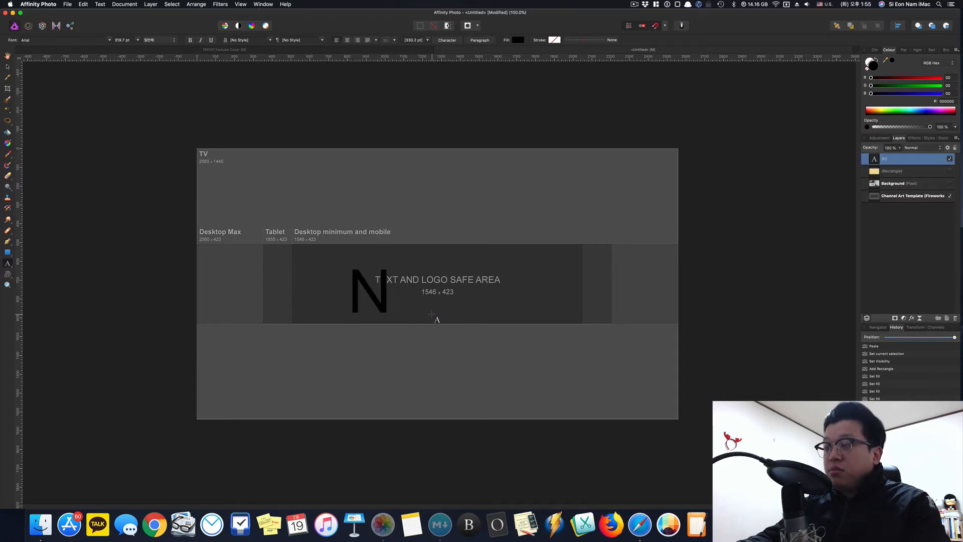
{"action": "type", "text": "AMSIEON"}
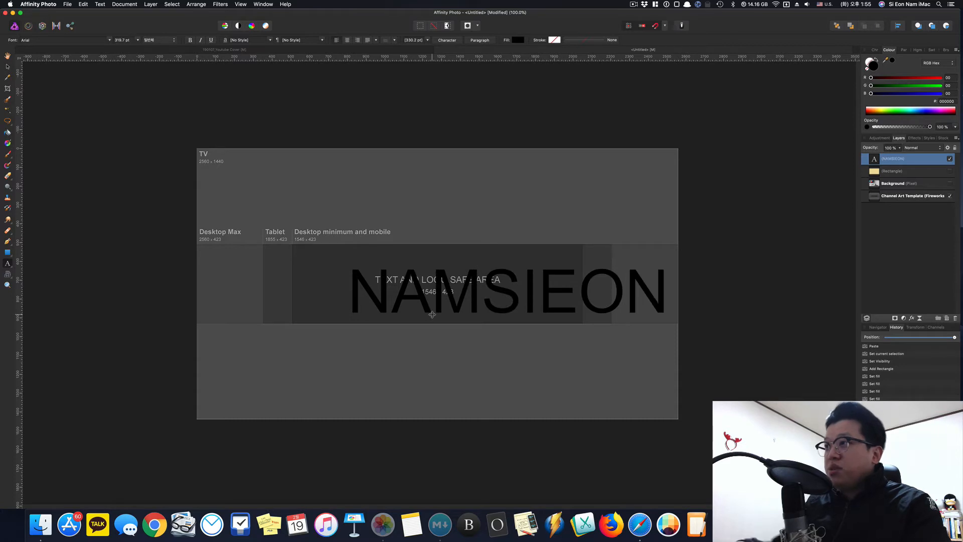
{"action": "key", "text": "Escape"}
- Scale the title text down to fit inside the text and logo safe area and centre it on the page
{"action": "left_click", "coordinate": [8, 67]}
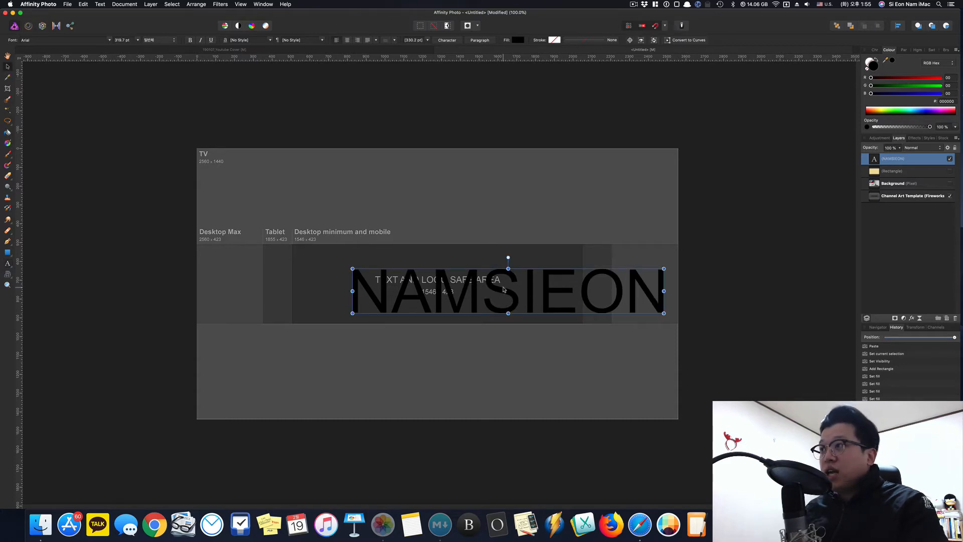
{"action": "left_click_drag", "start_coordinate": [504, 290], "coordinate": [447, 281]}
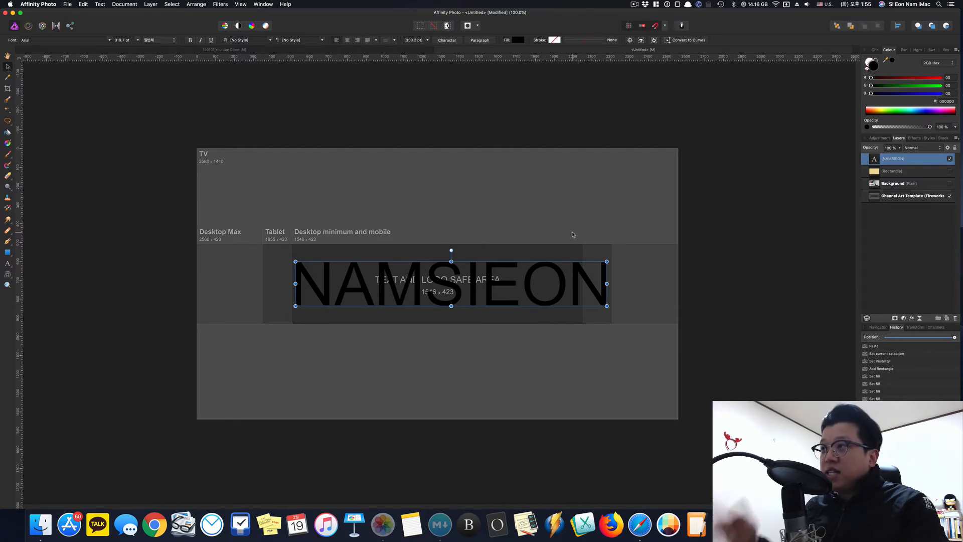
{"action": "left_click_drag", "start_coordinate": [607, 306], "coordinate": [508, 291]}
{"action": "left_click_drag", "start_coordinate": [432, 277], "coordinate": [470, 284]}
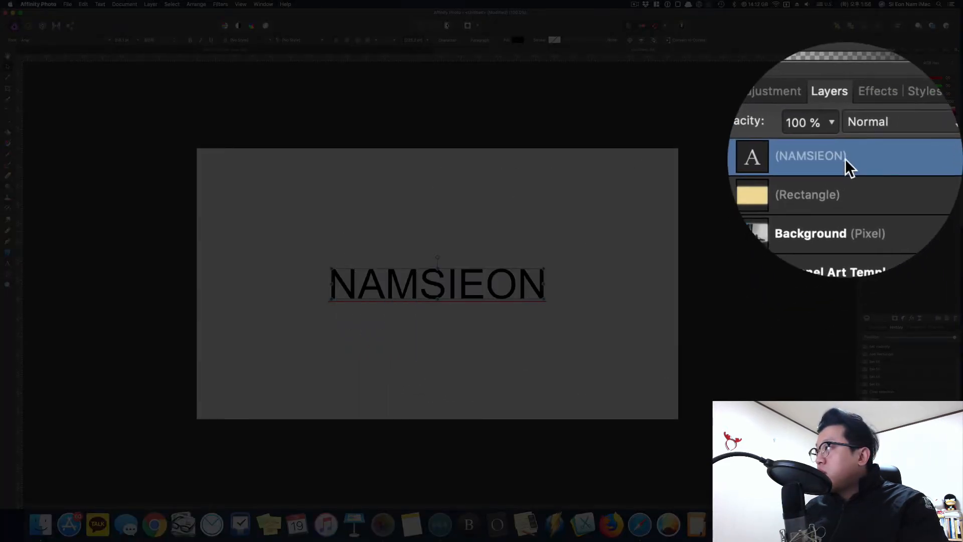
- Apply a linear Gradient Overlay layer effect to the title text with its angle set to 270°
{"action": "left_click", "coordinate": [847, 321]}
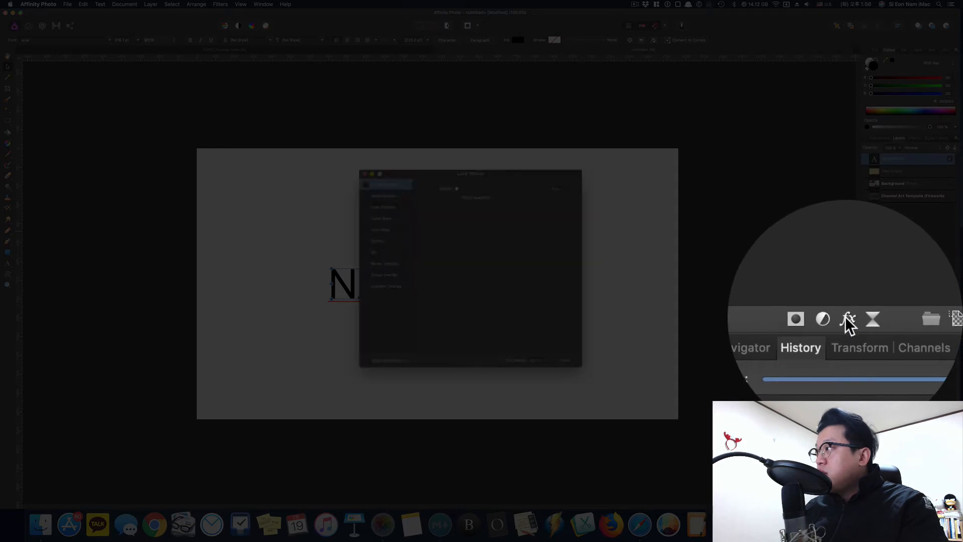
{"action": "left_click_drag", "start_coordinate": [468, 173], "coordinate": [693, 212]}
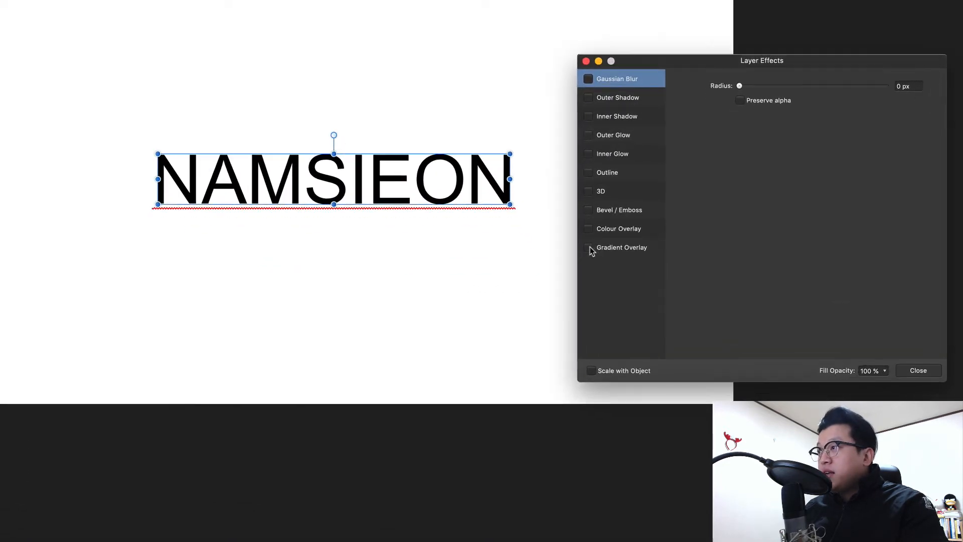
{"action": "left_click", "coordinate": [588, 247]}
{"action": "left_click", "coordinate": [630, 250]}
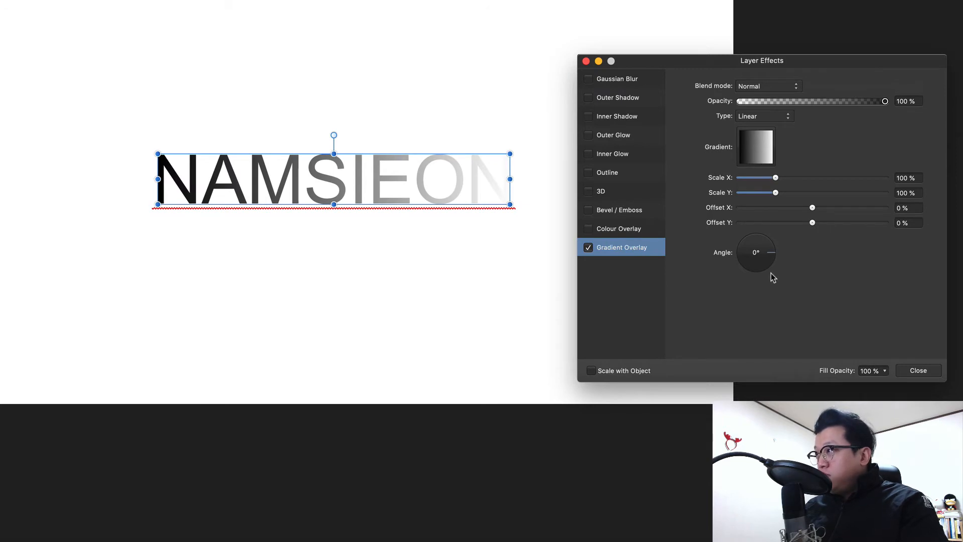
{"action": "left_click_drag", "start_coordinate": [770, 252], "coordinate": [758, 277]}
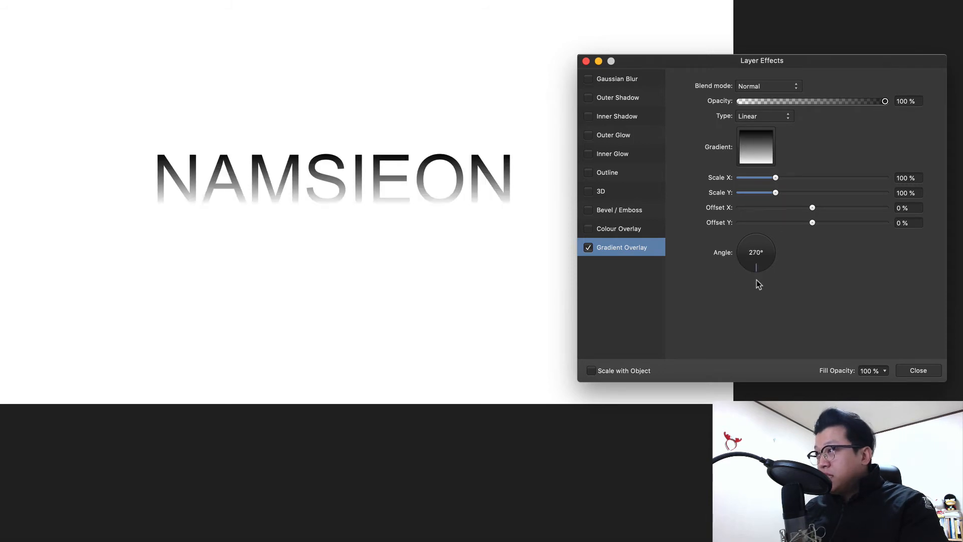
- Set the gradient overlay's start colour to blue (H 215, S 100, L 50) and its end colour to green, and close the layer effects
{"action": "left_click", "coordinate": [752, 153]}
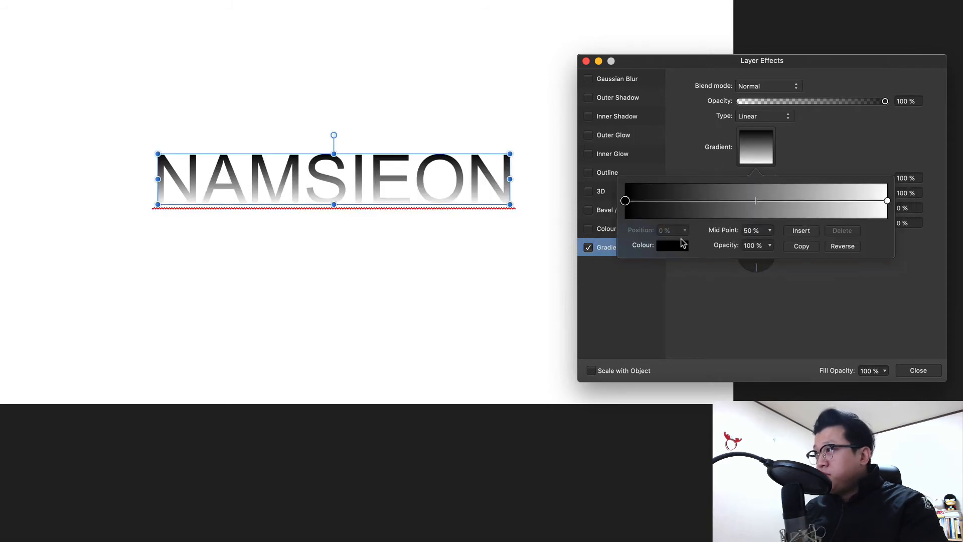
{"action": "left_click", "coordinate": [672, 247]}
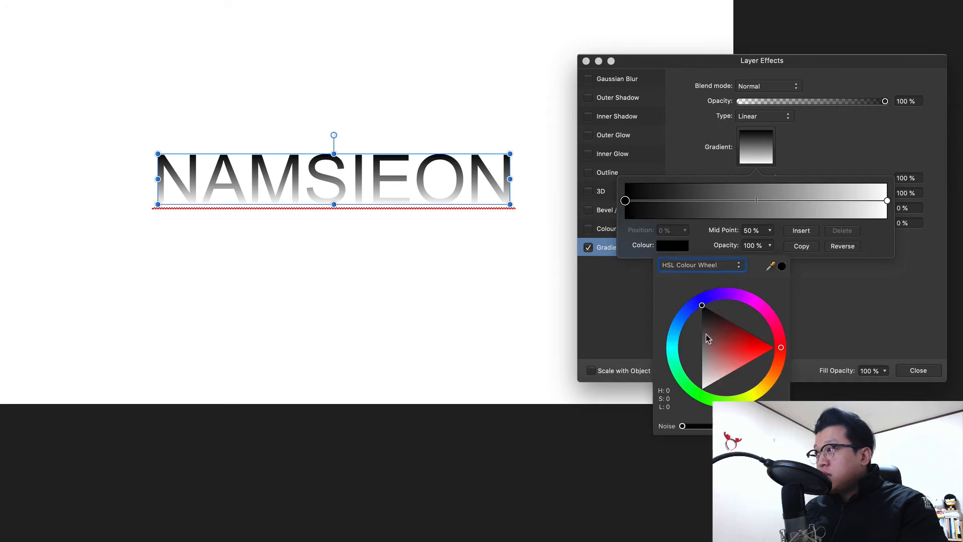
{"action": "left_click_drag", "start_coordinate": [704, 305], "coordinate": [690, 324]}
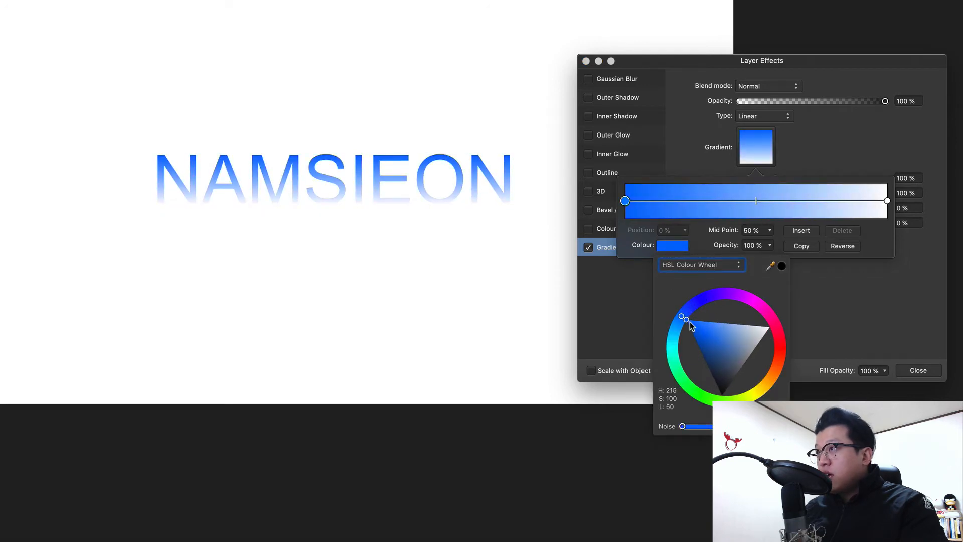
{"action": "left_click", "coordinate": [888, 201]}
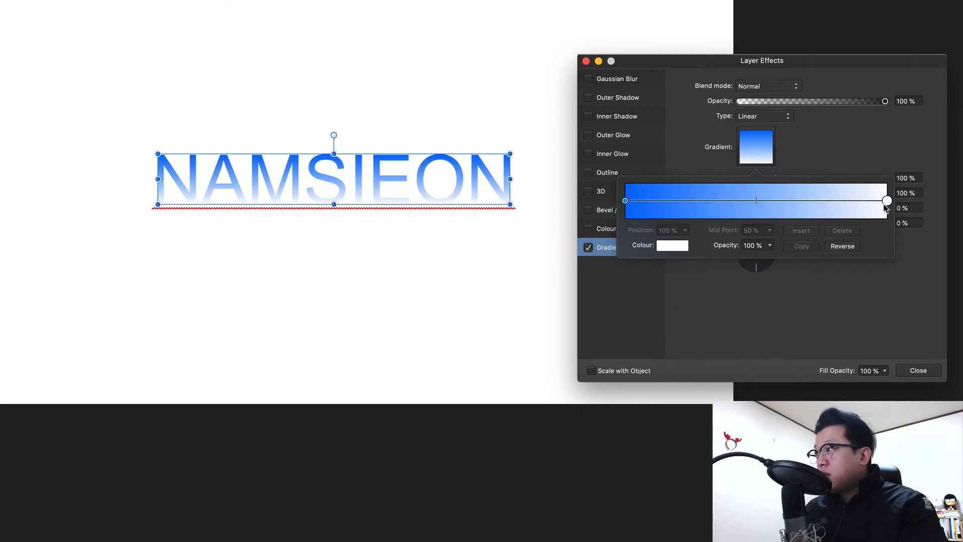
{"action": "left_click", "coordinate": [677, 248]}
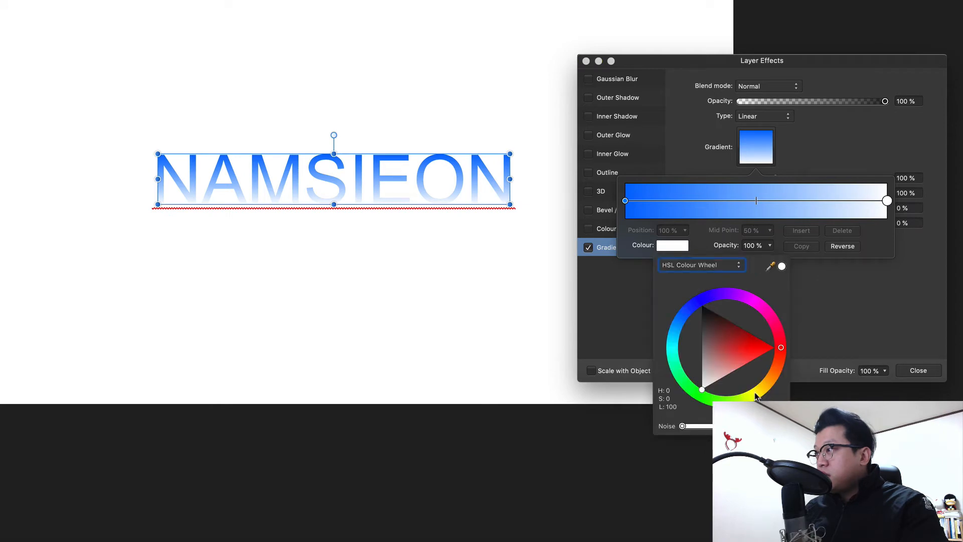
{"action": "mouse_move", "coordinate": [757, 396]}
{"action": "left_mouse_down"}
{"action": "mouse_move", "coordinate": [784, 339]}
{"action": "mouse_move", "coordinate": [777, 305]}
{"action": "mouse_move", "coordinate": [759, 296]}
{"action": "left_mouse_up"}
{"action": "left_click_drag", "start_coordinate": [755, 296], "coordinate": [712, 369]}
{"action": "left_click", "coordinate": [856, 321]}
{"action": "left_click", "coordinate": [851, 324]}
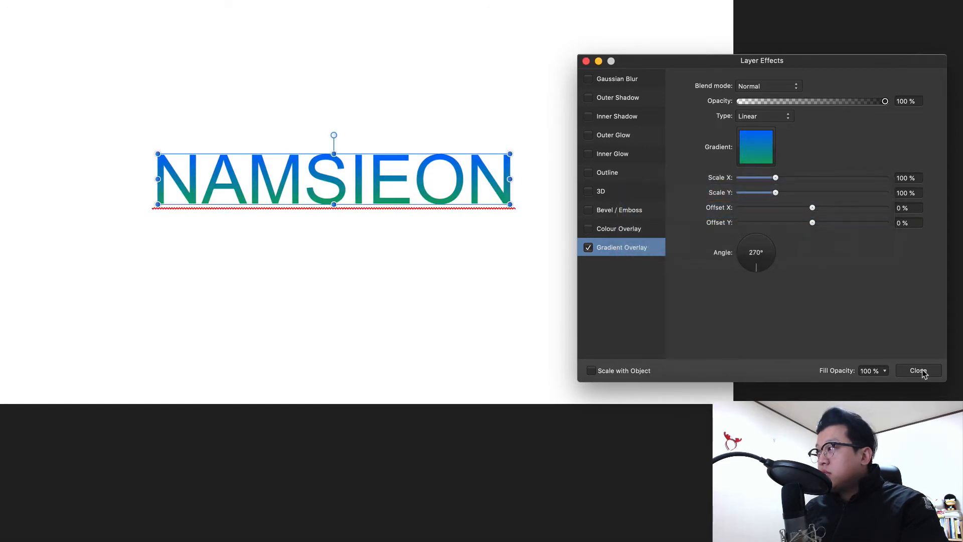
{"action": "left_click", "coordinate": [918, 370]}
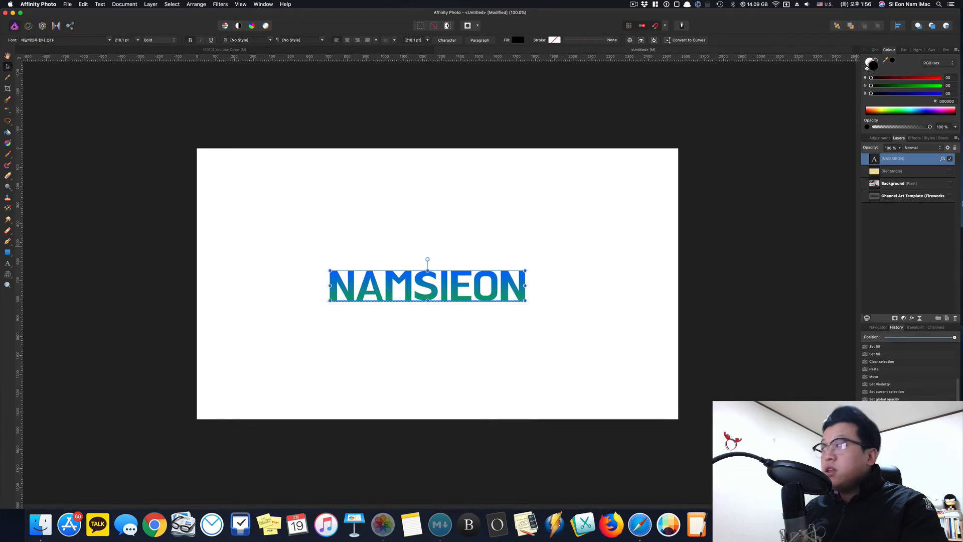
- With the template temporarily shown, enlarge the title text to about 263.2 pt centred in the safe area, and hide the template again
{"action": "left_click", "coordinate": [950, 196]}
{"action": "left_click_drag", "start_coordinate": [492, 286], "coordinate": [516, 277]}
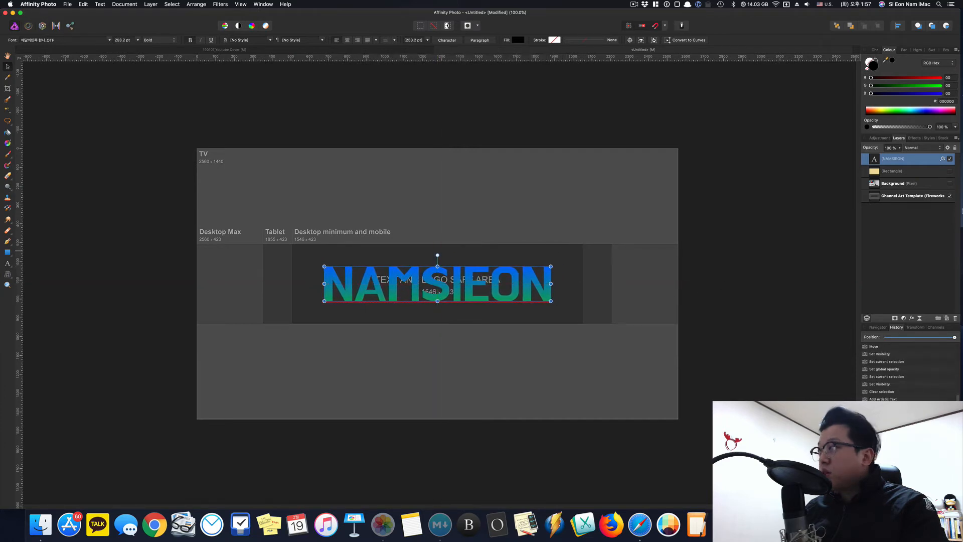
{"action": "left_click", "coordinate": [949, 196]}
{"action": "left_click", "coordinate": [685, 308]}
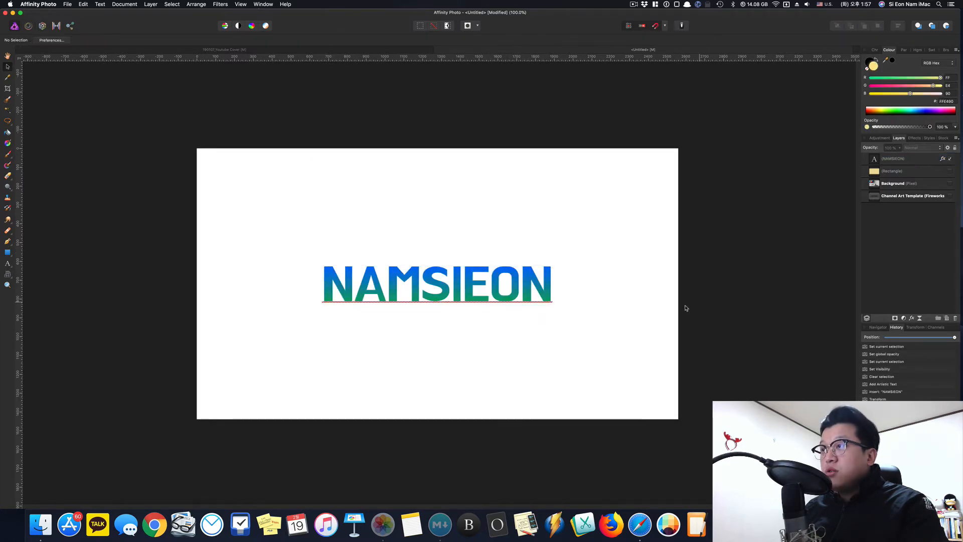
- Duplicate the title text layer and move the copy directly above the original on the page
{"action": "left_click", "coordinate": [902, 160]}
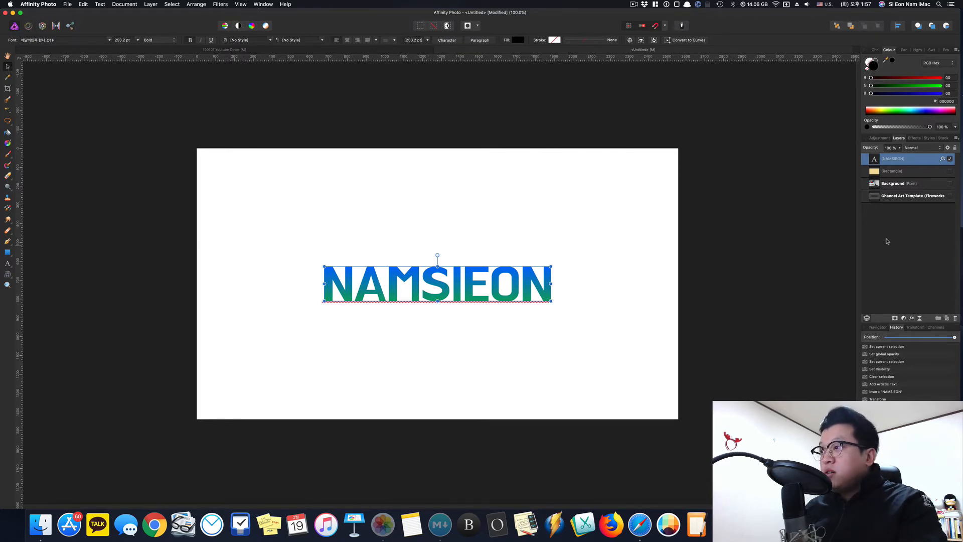
{"action": "left_click", "coordinate": [900, 161]}
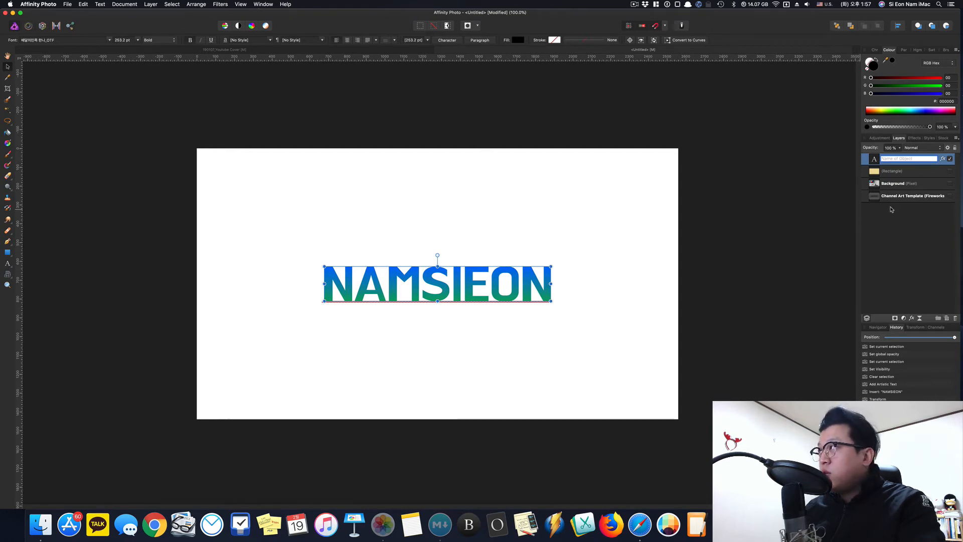
{"action": "left_click", "coordinate": [898, 275]}
{"action": "left_click", "coordinate": [911, 162]}
{"action": "key", "text": "super+j"}
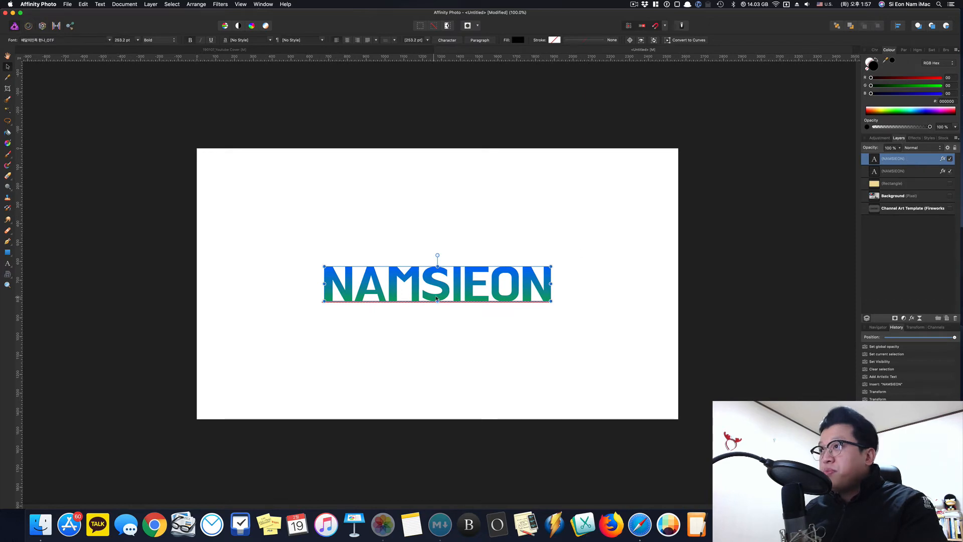
{"action": "left_click_drag", "start_coordinate": [436, 298], "coordinate": [448, 246]}
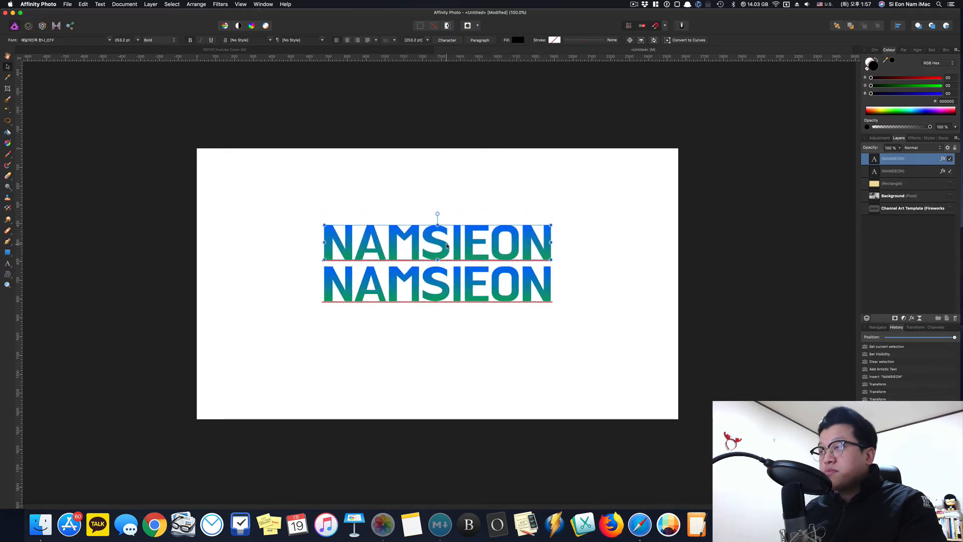
- Scale the upper copy of the title text down to about 59 pt, centred above the original title
{"action": "double_click", "coordinate": [443, 245]}
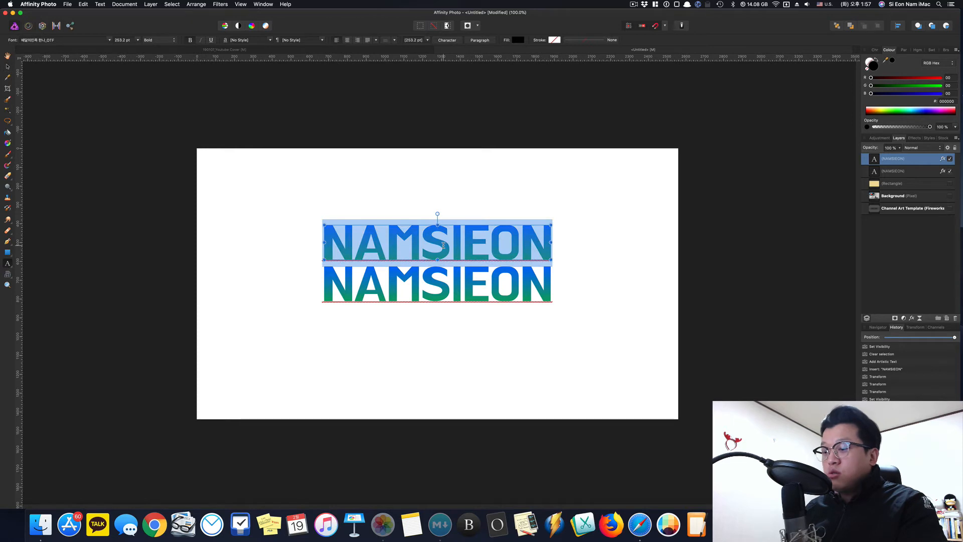
{"action": "left_click", "coordinate": [638, 269]}
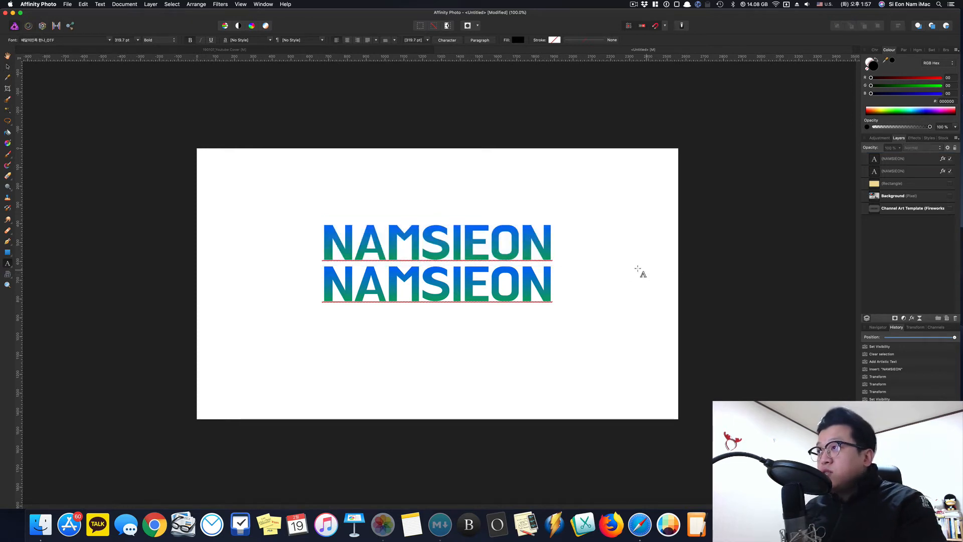
{"action": "left_click", "coordinate": [8, 66]}
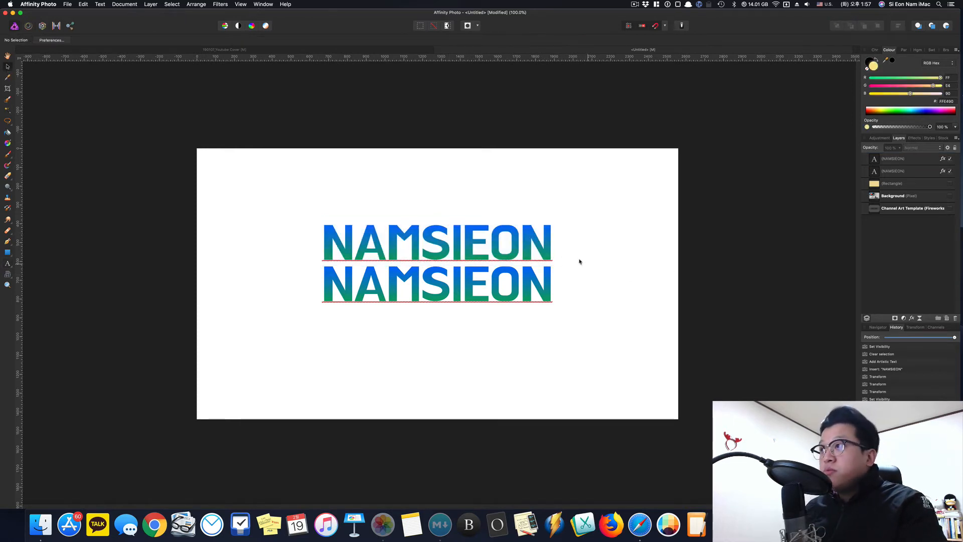
{"action": "left_click", "coordinate": [436, 235]}
{"action": "left_click_drag", "start_coordinate": [552, 261], "coordinate": [446, 250]}
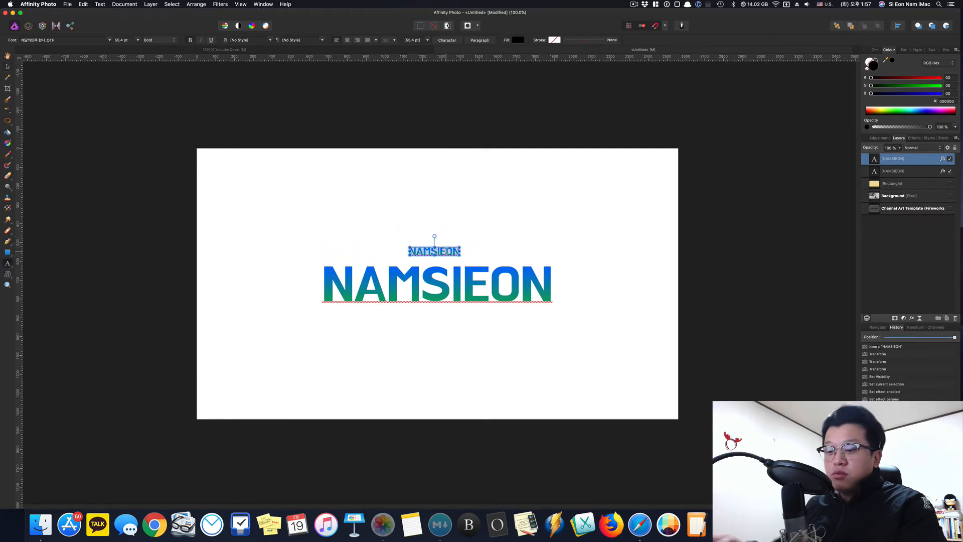
- Replace the small upper text with "Contents Creative LAB"
{"action": "type", "text": "Conte"}
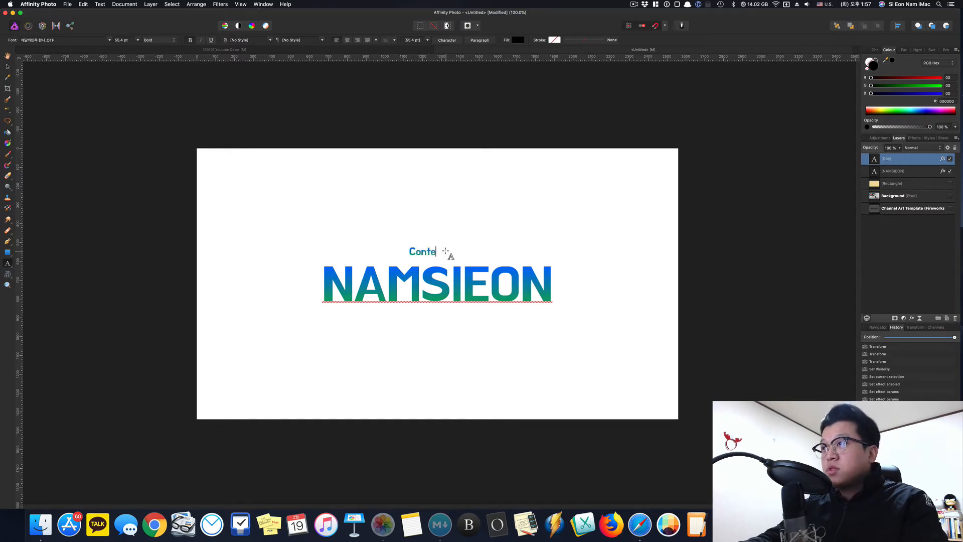
{"action": "type", "text": "nts Cr"}
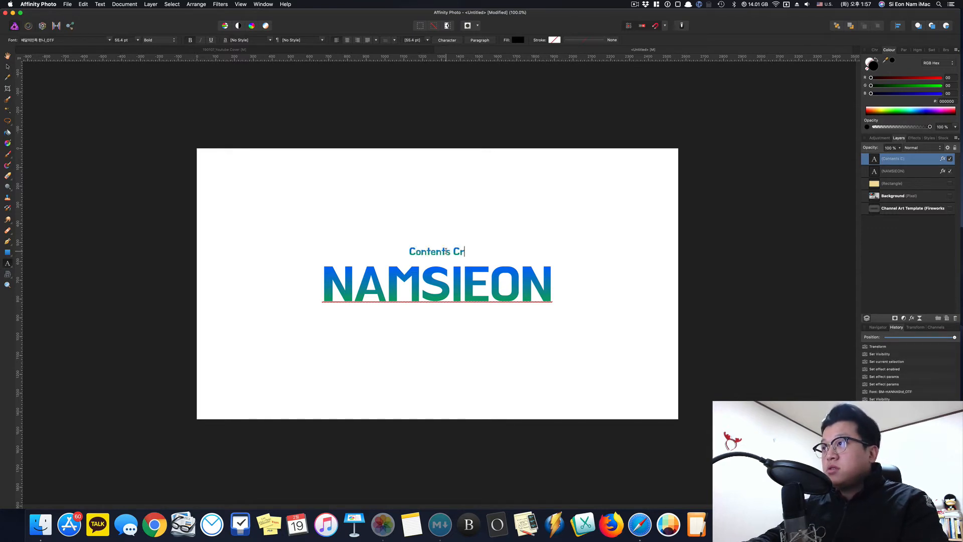
{"action": "type", "text": "eativ"}
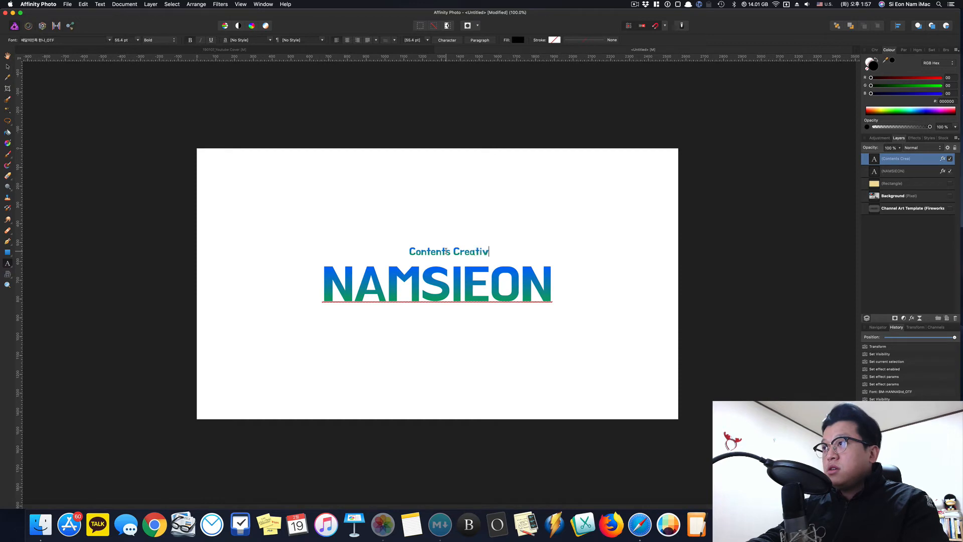
{"action": "type", "text": "e LAB"}
{"action": "key", "text": "Escape"}
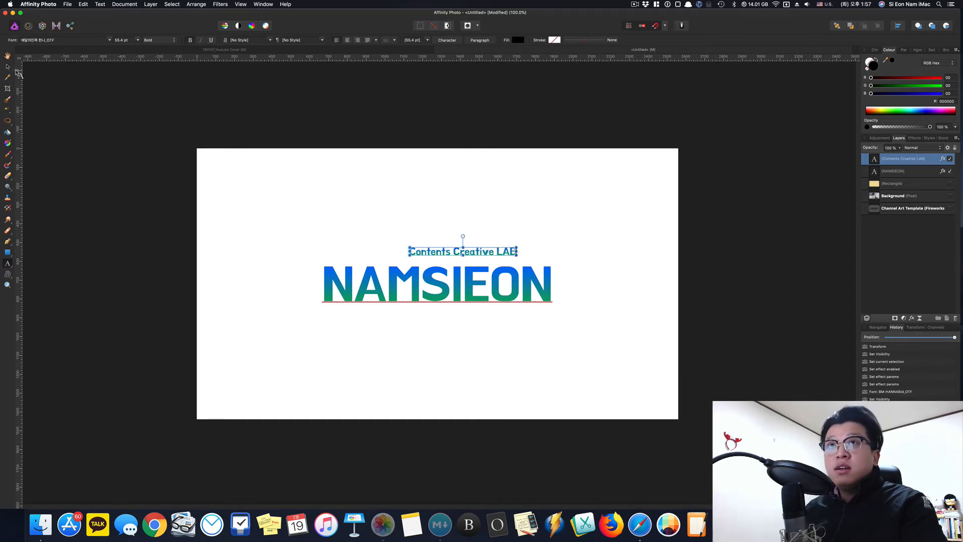
- Move the "Contents Creative LAB" subtitle so it is centred horizontally just above the title
{"action": "key", "text": "v"}
{"action": "left_click_drag", "start_coordinate": [470, 252], "coordinate": [445, 255]}
{"action": "left_click", "coordinate": [490, 136]}
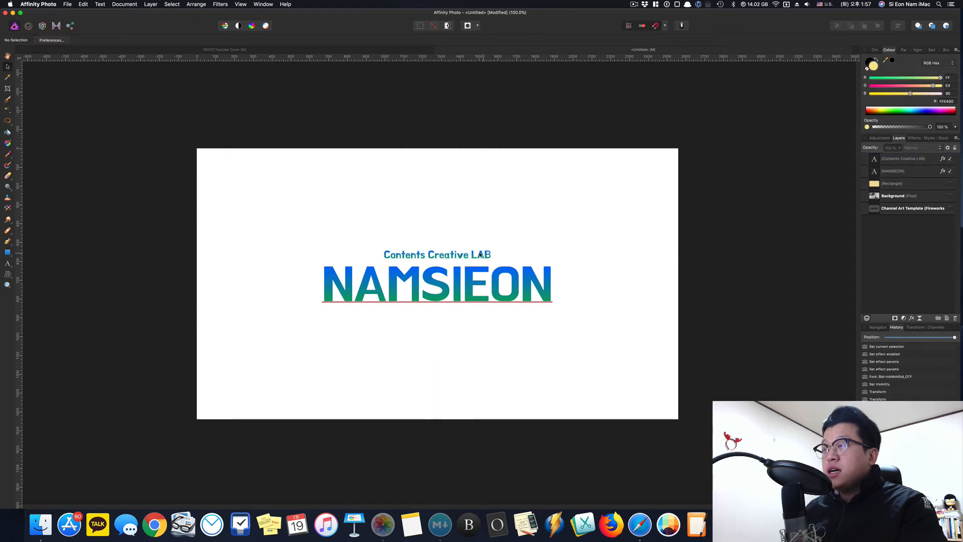
- Rotate the "Contents Creative LAB" subtitle slightly counterclockwise so its end tilts upward
{"action": "left_click", "coordinate": [463, 256]}
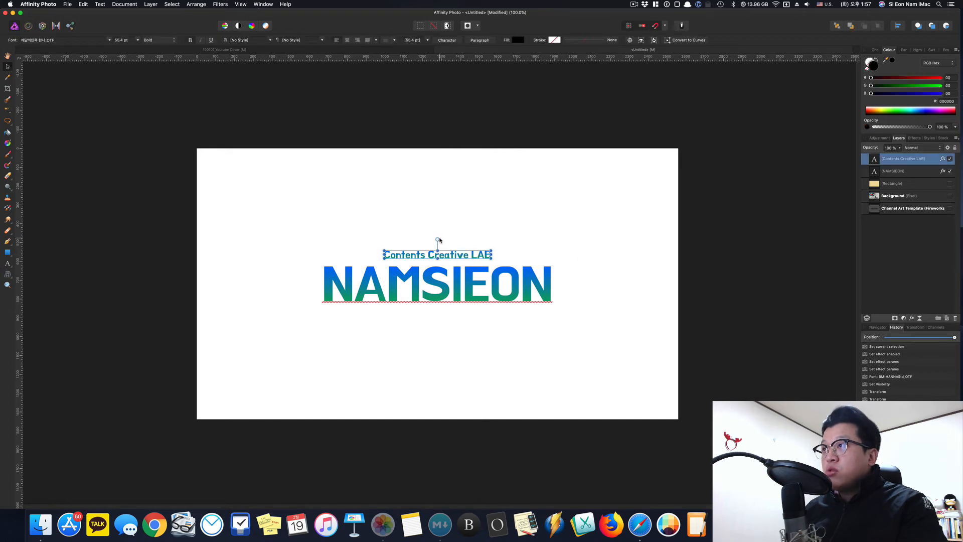
{"action": "left_click", "coordinate": [950, 208]}
{"action": "left_click", "coordinate": [950, 208]}
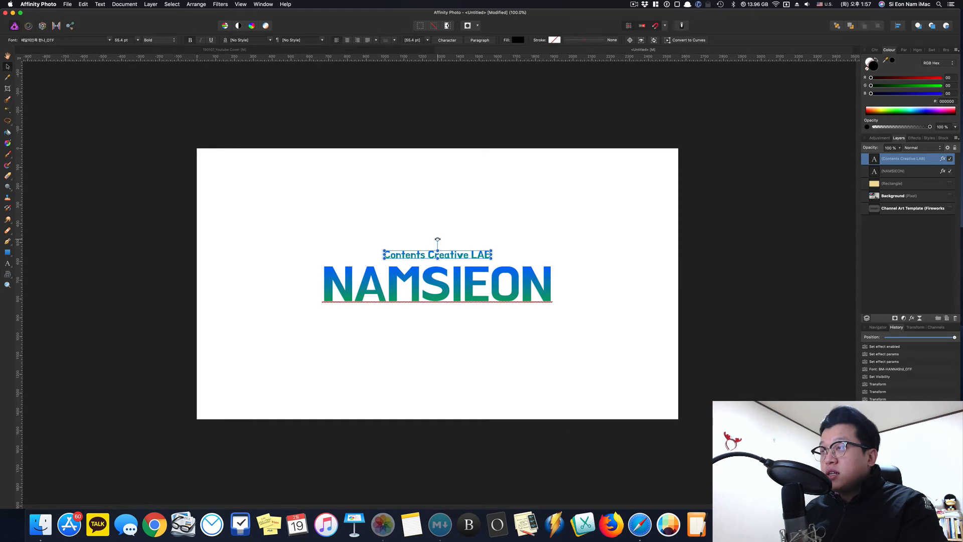
{"action": "left_click_drag", "start_coordinate": [437, 239], "coordinate": [437, 240]}
{"action": "left_click", "coordinate": [498, 124]}
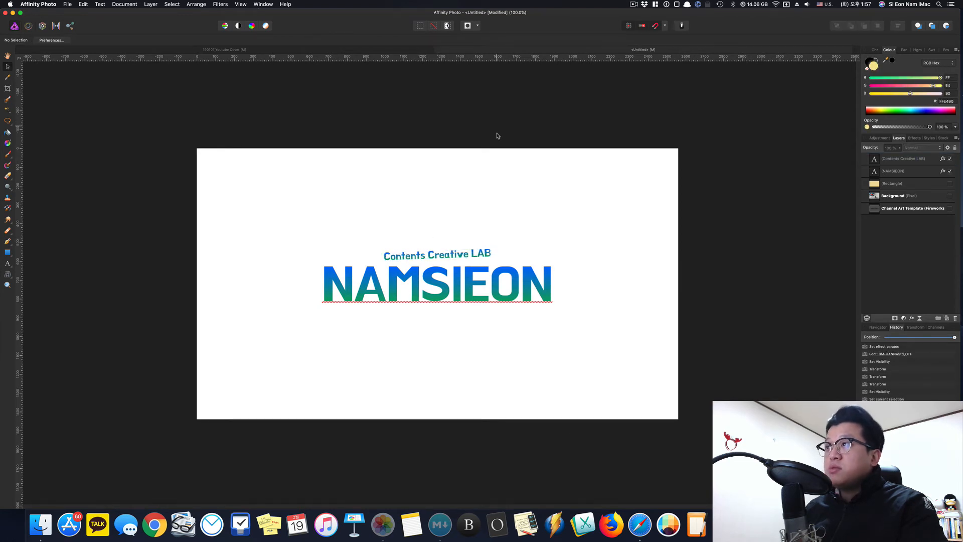
- With the channel art template temporarily shown, move the title and subtitle together down to the middle of the safe area, and hide the template again
{"action": "left_click", "coordinate": [952, 210]}
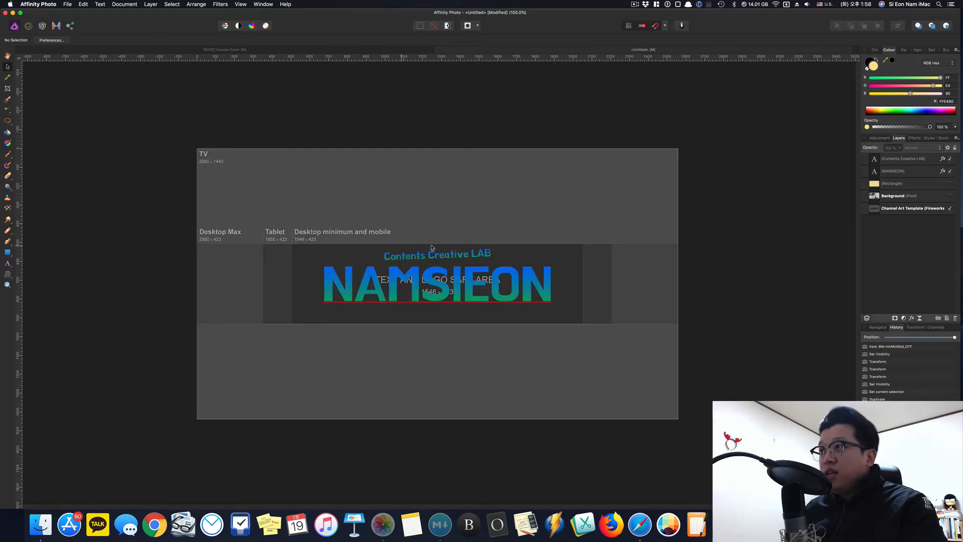
{"action": "left_click", "coordinate": [443, 285]}
{"action": "left_click", "coordinate": [449, 256], "text": "shift"}
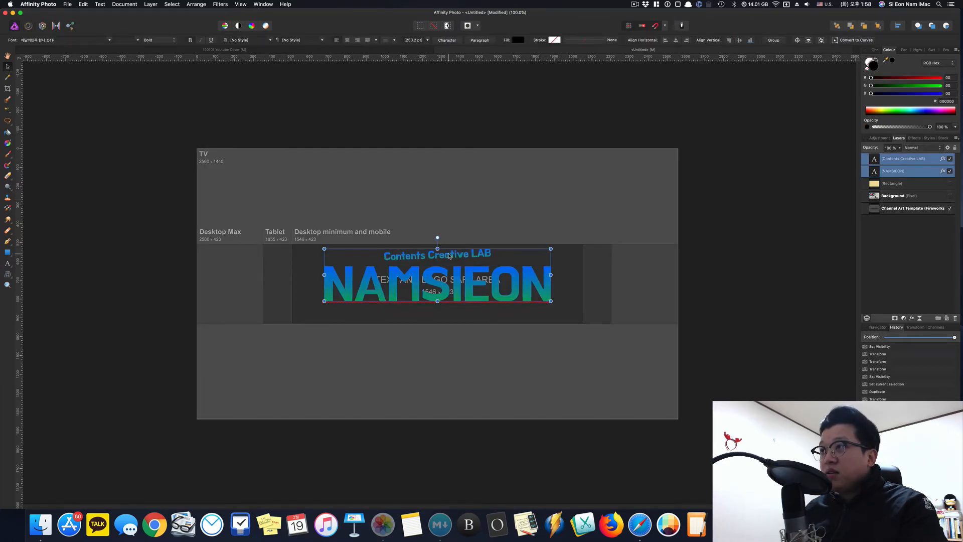
{"action": "left_click_drag", "start_coordinate": [449, 256], "coordinate": [456, 264]}
{"action": "left_click", "coordinate": [739, 286]}
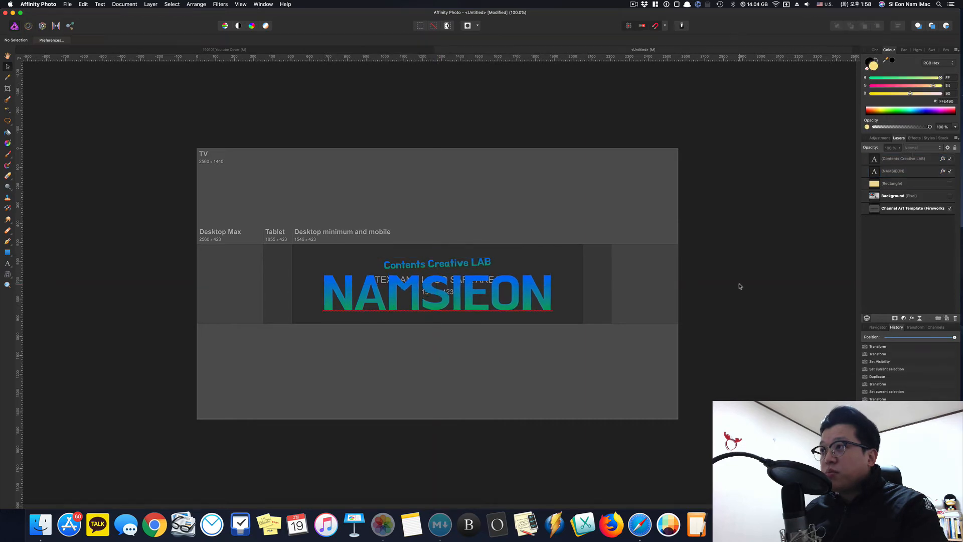
{"action": "left_click", "coordinate": [951, 210]}
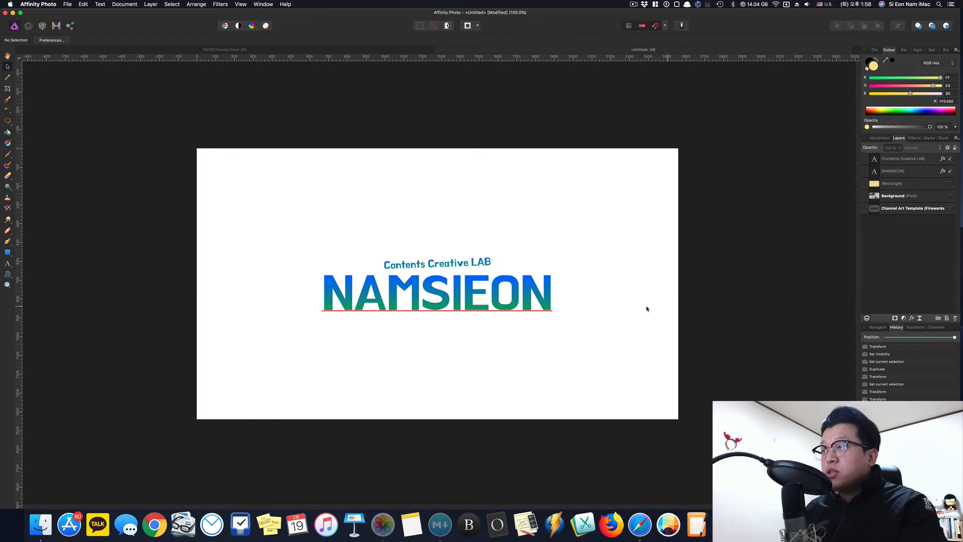
- Duplicate the large title text layer and select the lower of the two identical layers
{"action": "left_click", "coordinate": [894, 176]}
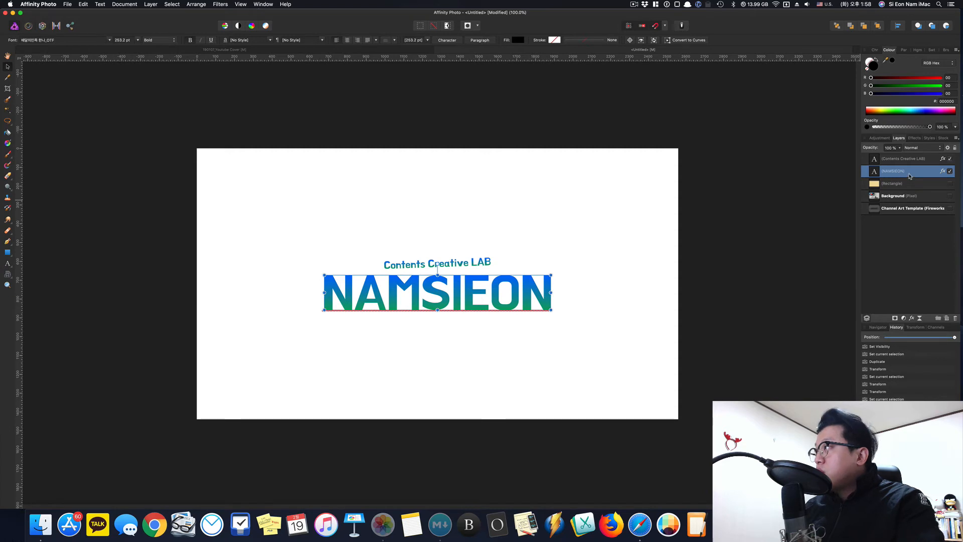
{"action": "key", "text": "super+j"}
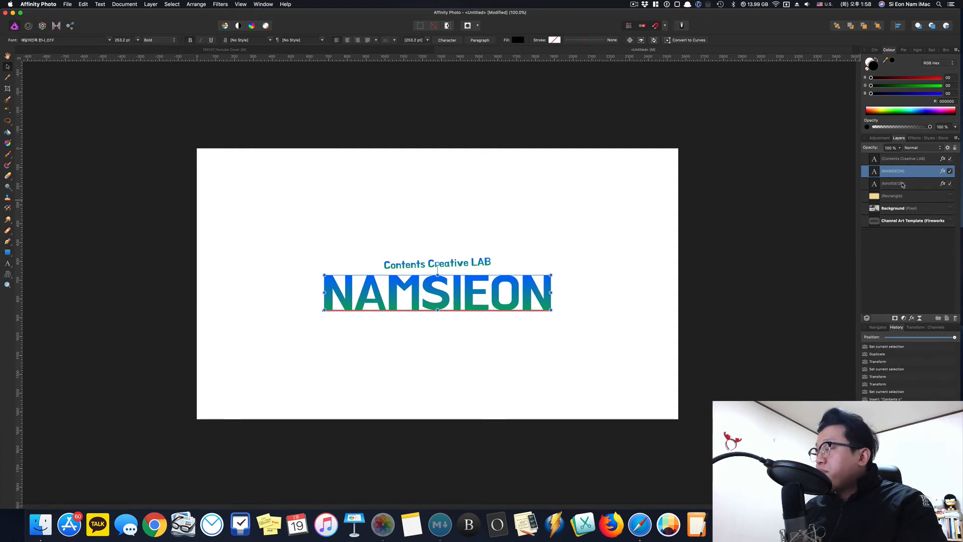
{"action": "left_click", "coordinate": [896, 185]}
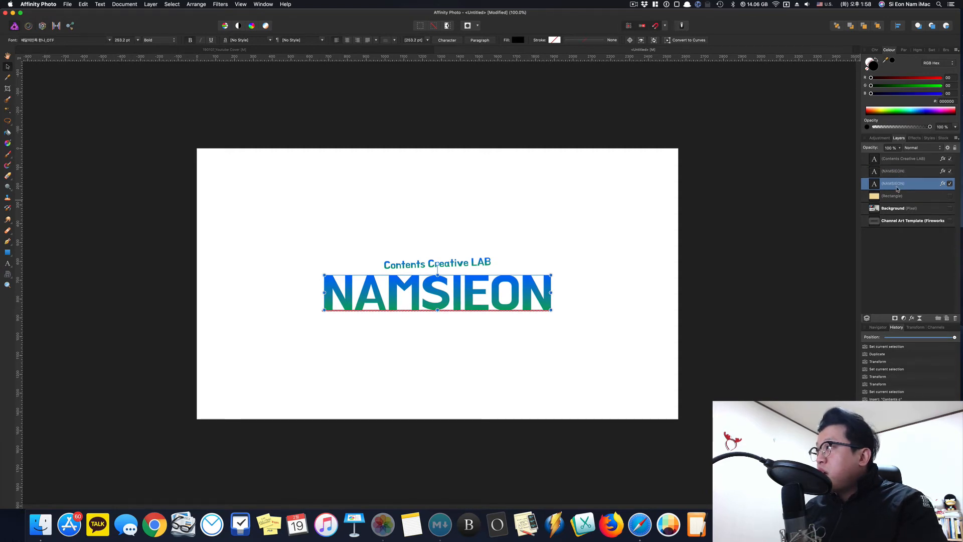
{"action": "left_click", "coordinate": [901, 173]}
{"action": "left_click", "coordinate": [902, 185]}
{"action": "left_click", "coordinate": [903, 171]}
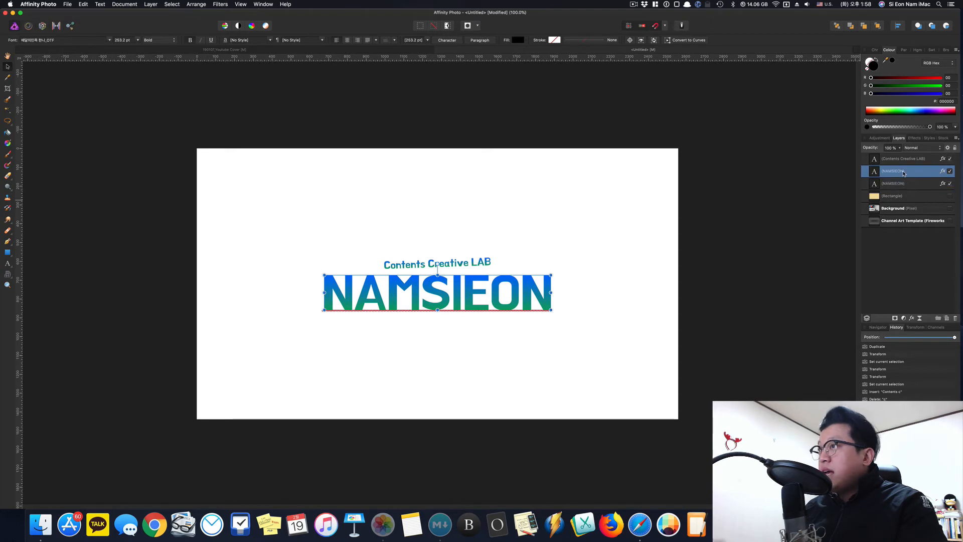
{"action": "left_click", "coordinate": [893, 186]}
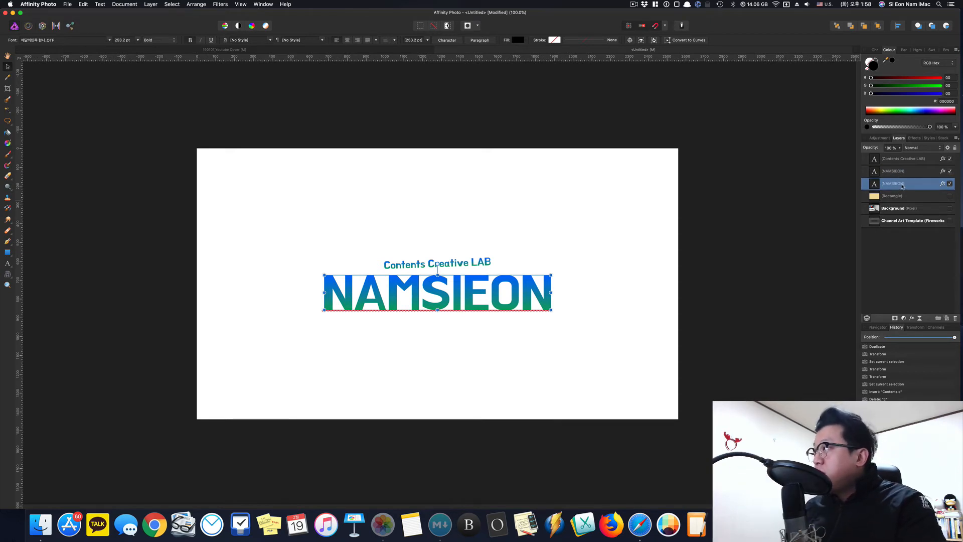
{"action": "left_click", "coordinate": [910, 173]}
{"action": "left_click", "coordinate": [911, 183]}
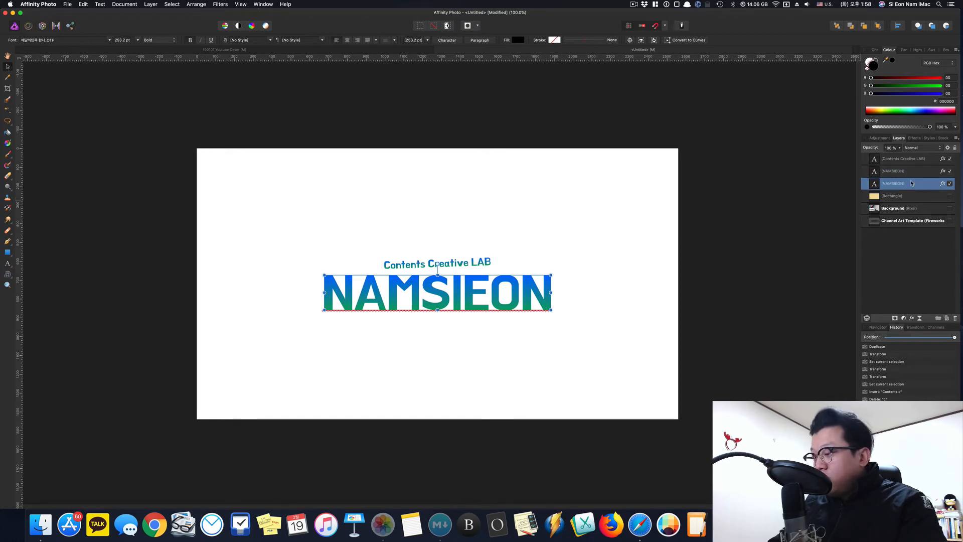
- Nudge the lower title copy slightly right and down in small increments to offset it as a shadow behind the title
{"action": "key", "text": "Right"}
{"action": "key", "text": "Right"}
{"action": "key", "text": "Right"}
{"action": "key", "text": "Right"}
{"action": "key", "text": "Right"}
{"action": "key", "text": "Right"}
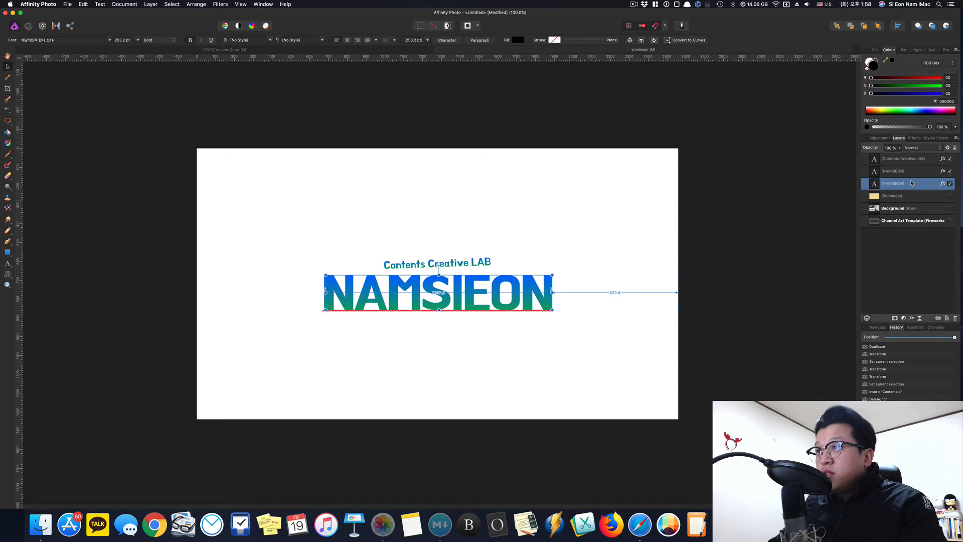
{"action": "key", "text": "Right"}
{"action": "key", "text": "Right"}
{"action": "key", "text": "Down"}
{"action": "key", "text": "Down"}
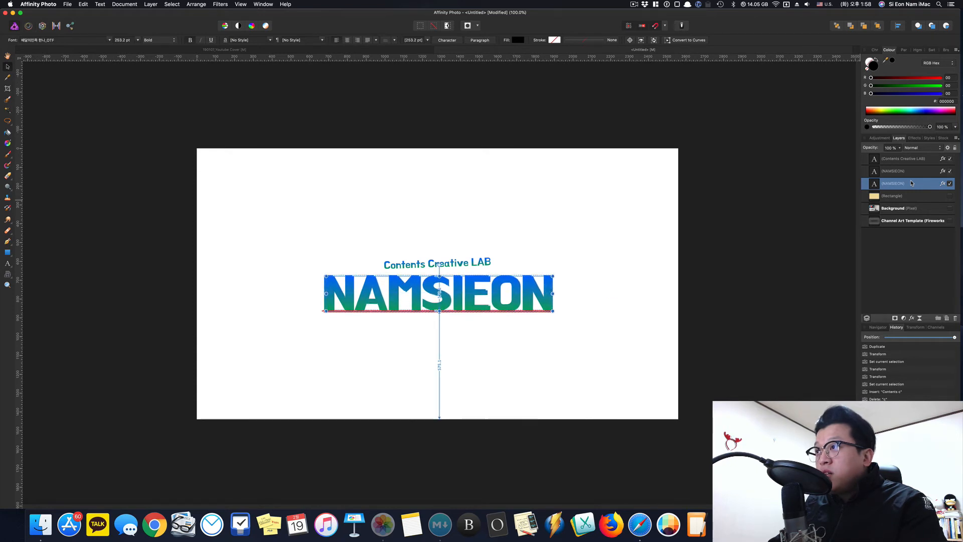
{"action": "key", "text": "Down"}
{"action": "key", "text": "Down"}
{"action": "key", "text": "Down"}
{"action": "key", "text": "Down"}
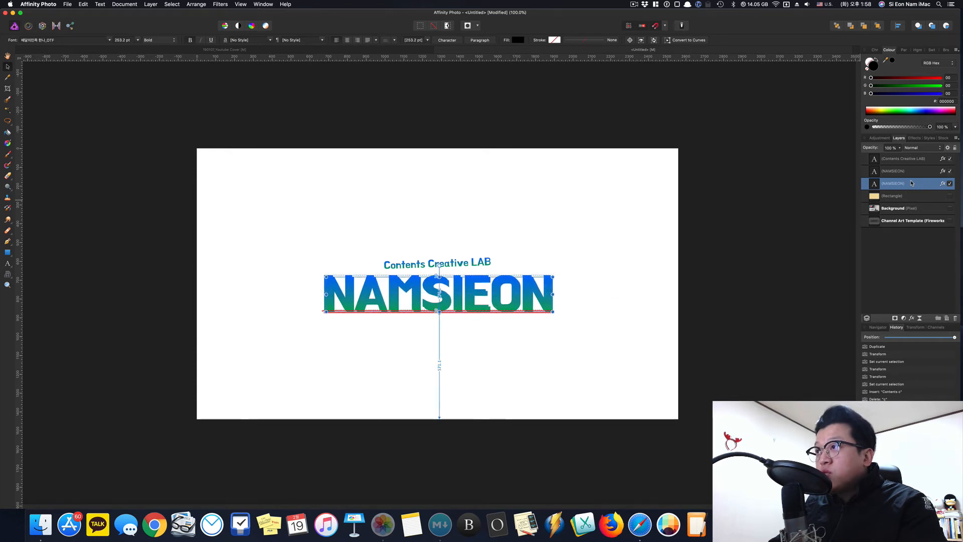
{"action": "key", "text": "Right"}
{"action": "key", "text": "Down"}
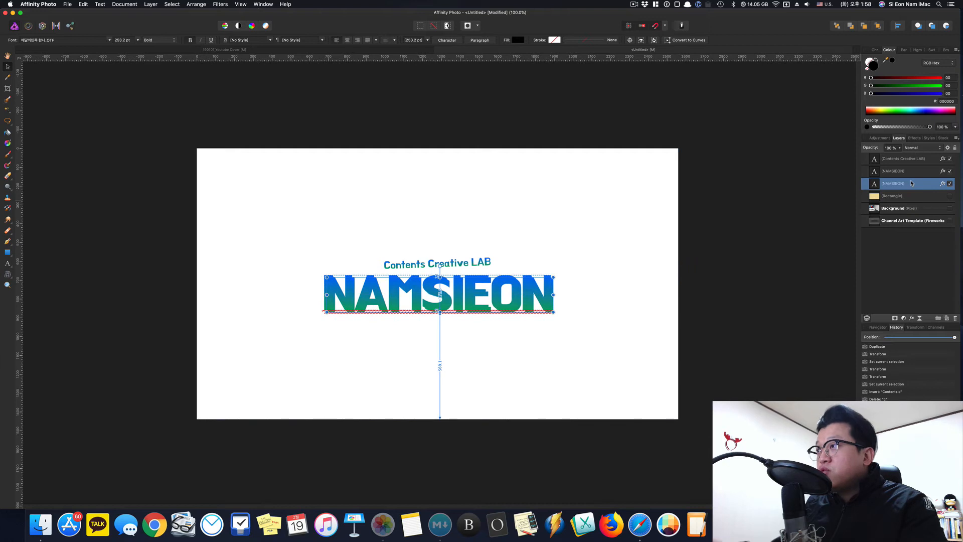
- Turn off the lower title copy's Gradient Overlay, enable an Outline effect with a lightened colour, and close the layer effects
{"action": "left_click", "coordinate": [944, 185]}
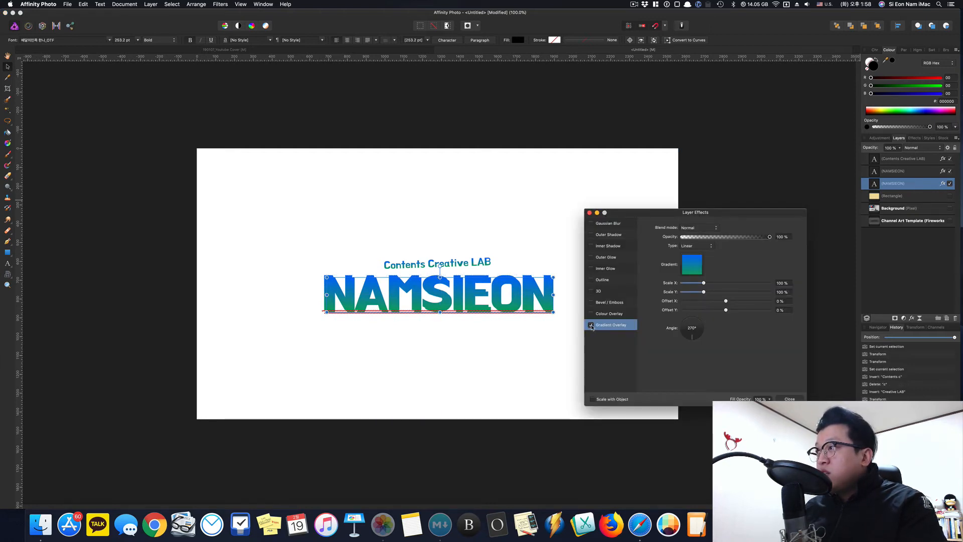
{"action": "left_click", "coordinate": [591, 325]}
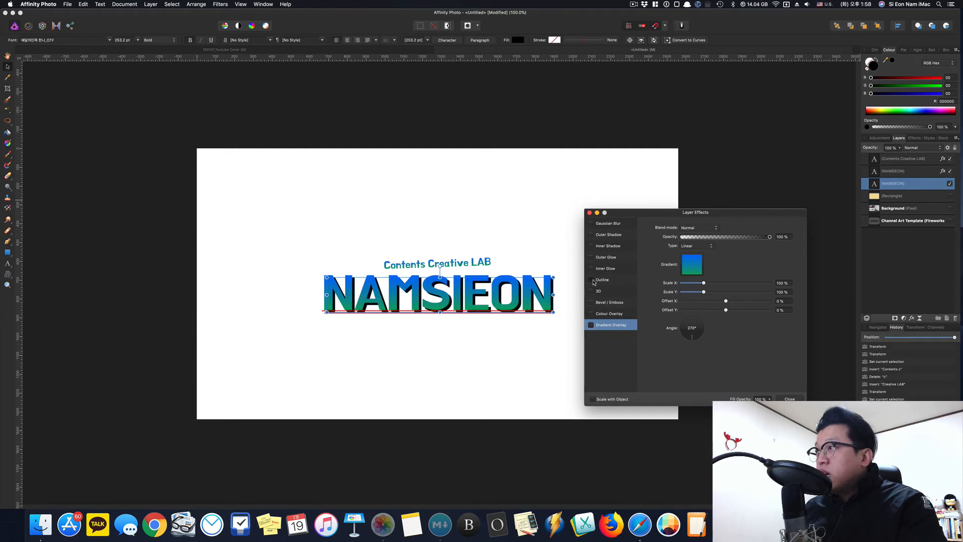
{"action": "left_click", "coordinate": [619, 282]}
{"action": "left_click", "coordinate": [688, 281]}
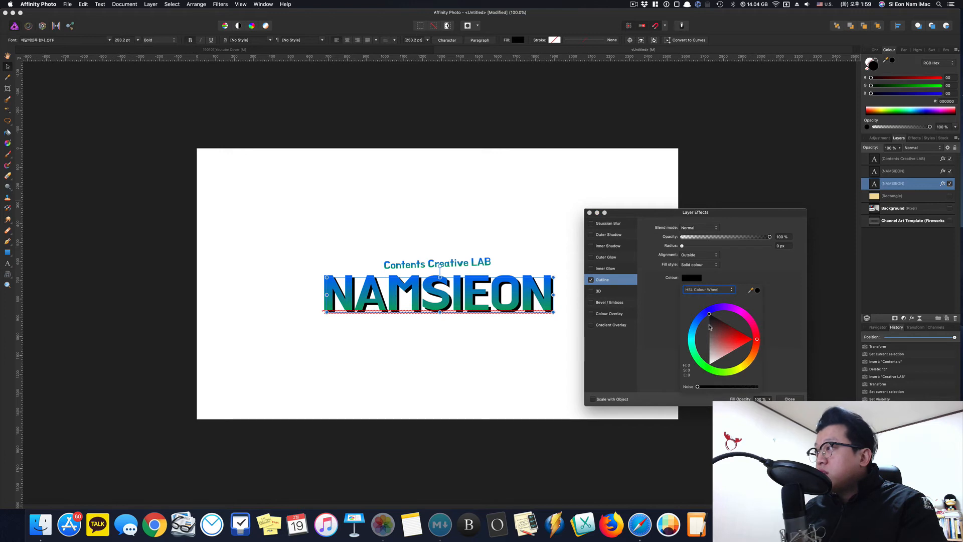
{"action": "left_click_drag", "start_coordinate": [709, 327], "coordinate": [709, 350]}
{"action": "left_click", "coordinate": [589, 212]}
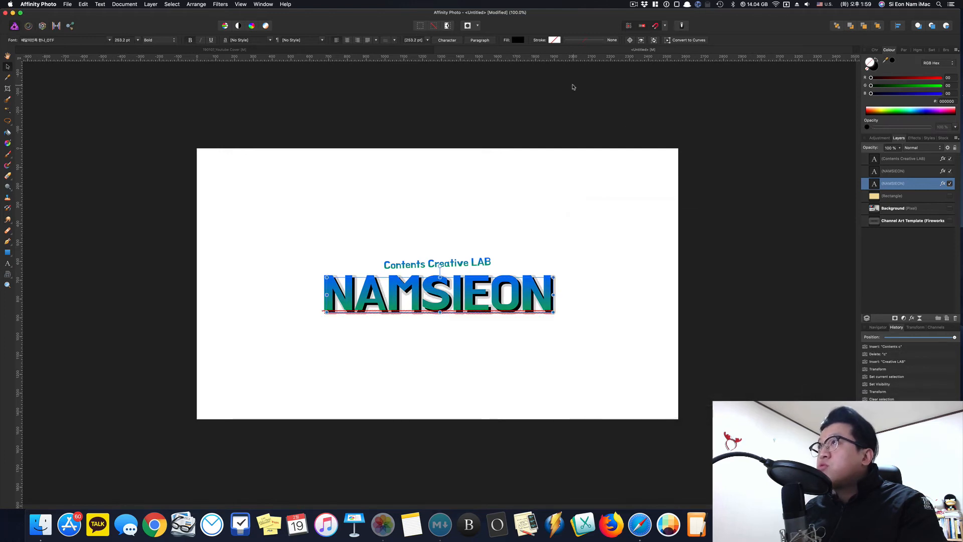
- Set the lower title copy's fill colour to grey and deselect it
{"action": "left_click", "coordinate": [520, 40]}
{"action": "left_click_drag", "start_coordinate": [529, 108], "coordinate": [514, 91]}
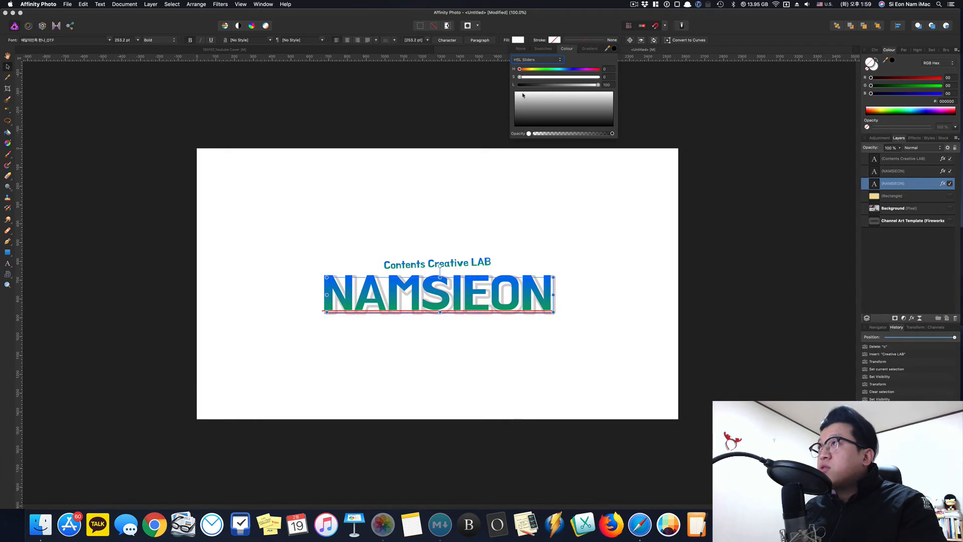
{"action": "left_click", "coordinate": [555, 41]}
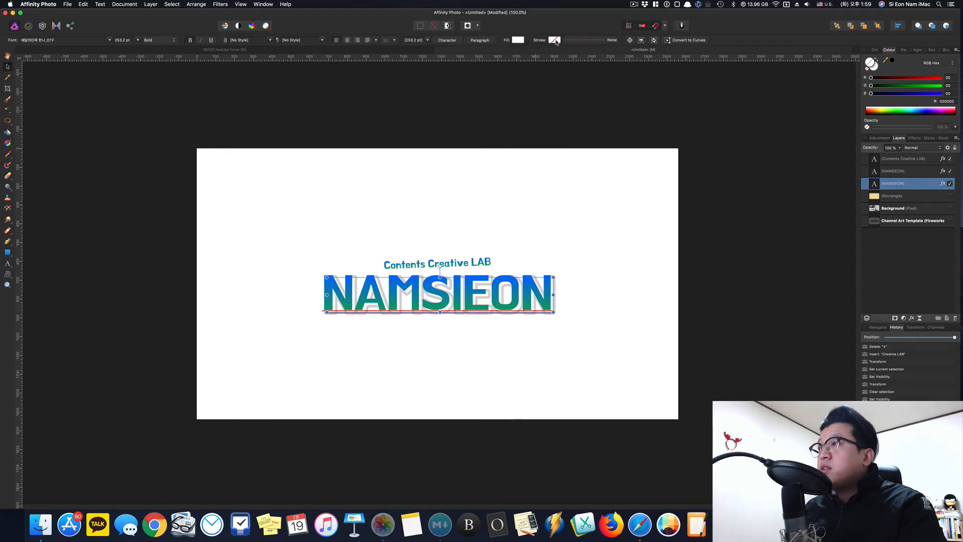
{"action": "left_click", "coordinate": [520, 40]}
{"action": "left_click_drag", "start_coordinate": [550, 95], "coordinate": [527, 114]}
{"action": "left_click", "coordinate": [724, 247]}
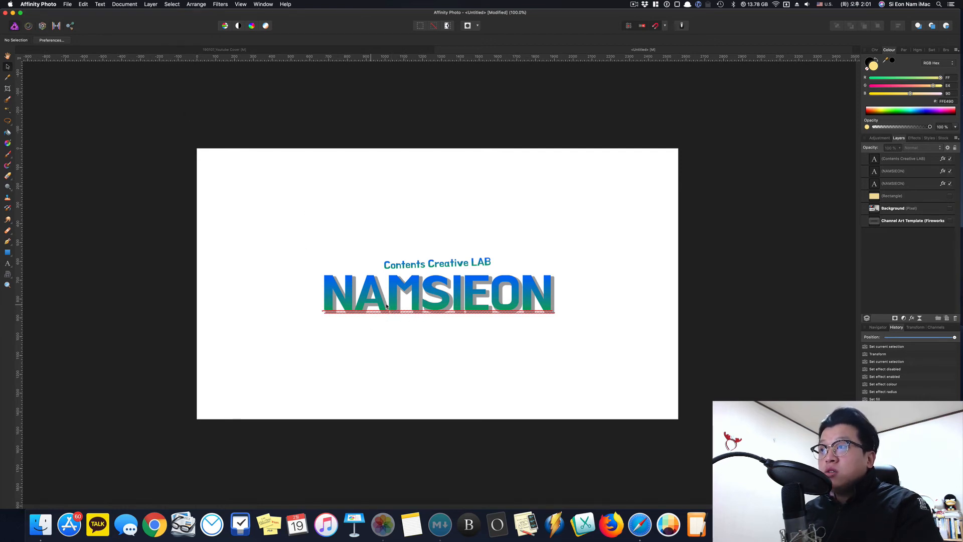
- Turn off spell checking while typing to remove the red underlines from the text
{"action": "left_click", "coordinate": [101, 5]}
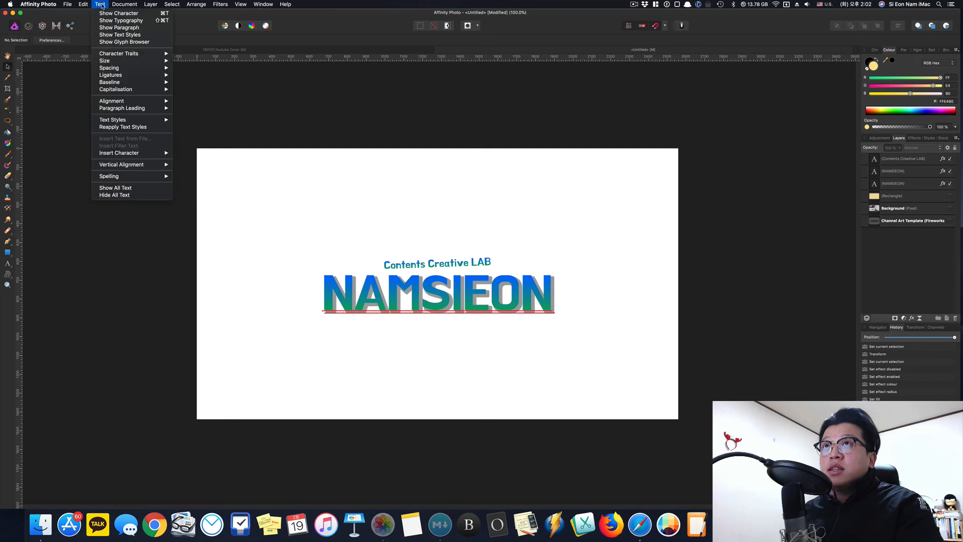
{"action": "mouse_move", "coordinate": [134, 177]}
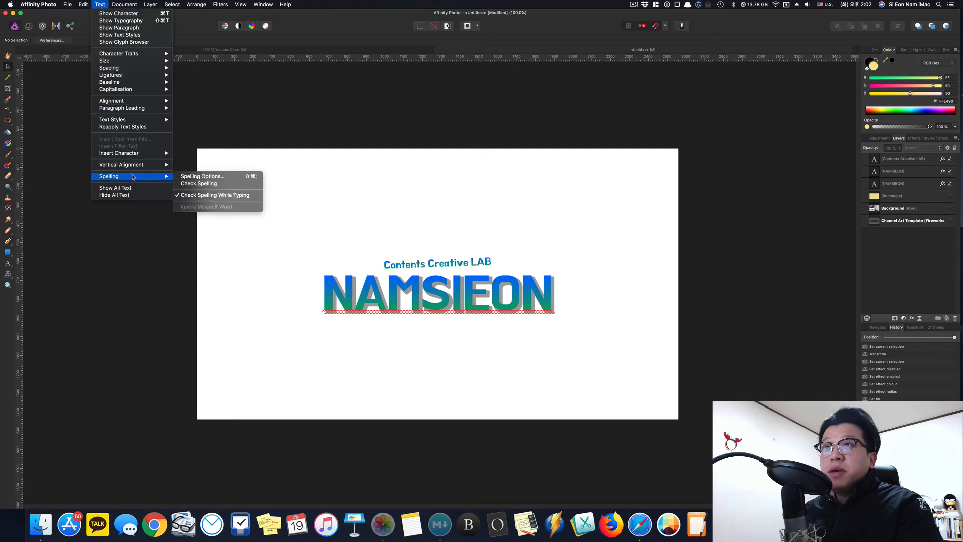
{"action": "left_click", "coordinate": [216, 196]}
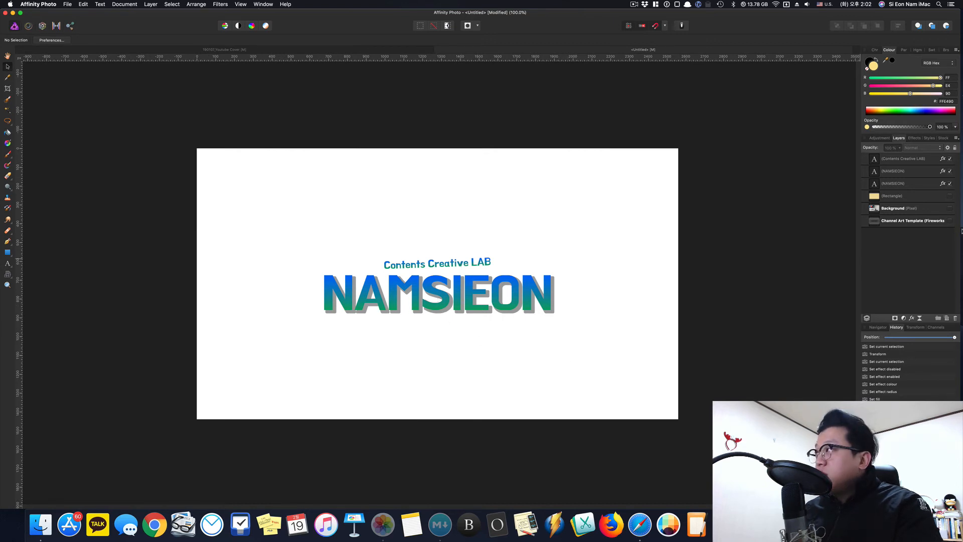
- Check the text against the channel art template and nudge the lower title copy up and left to tighten the shadow offset
{"action": "left_click", "coordinate": [949, 220]}
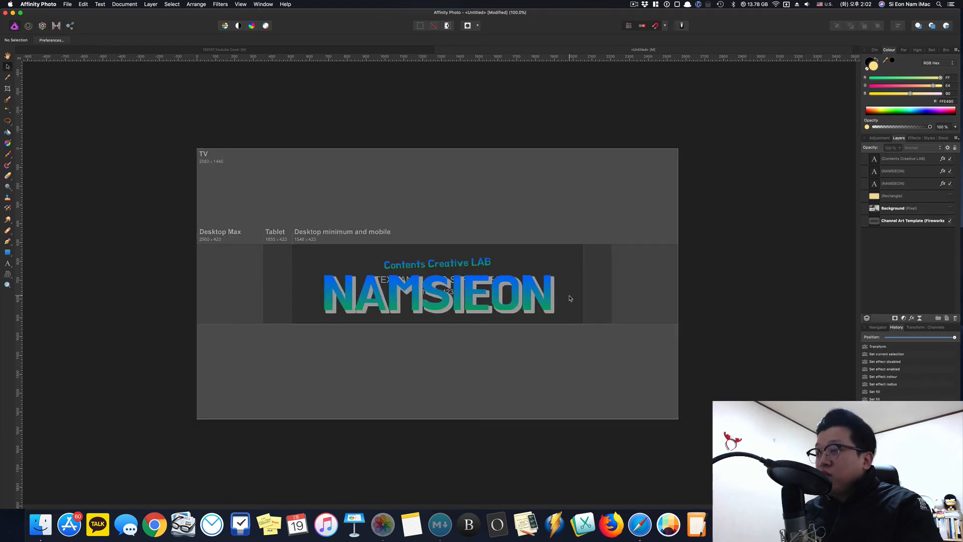
{"action": "left_click", "coordinate": [948, 221]}
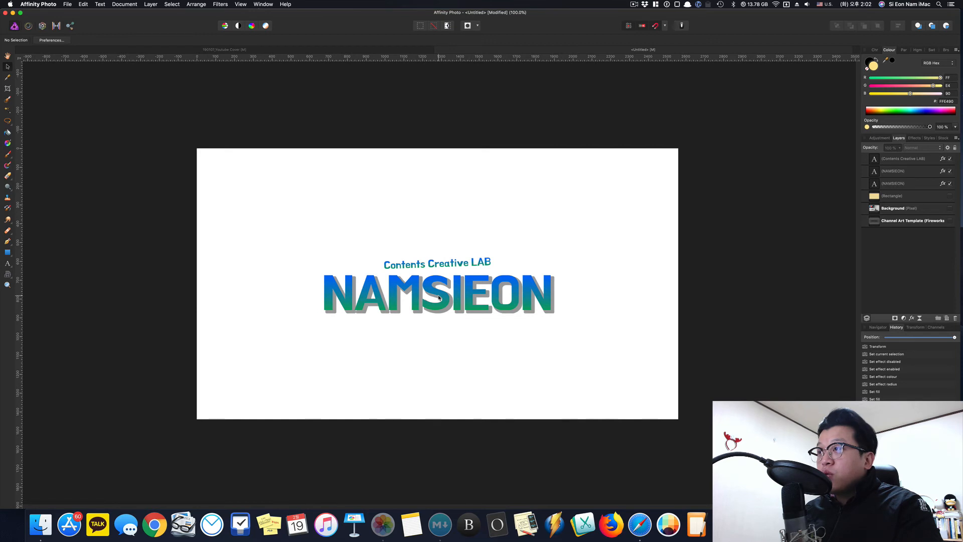
{"action": "left_click", "coordinate": [904, 184]}
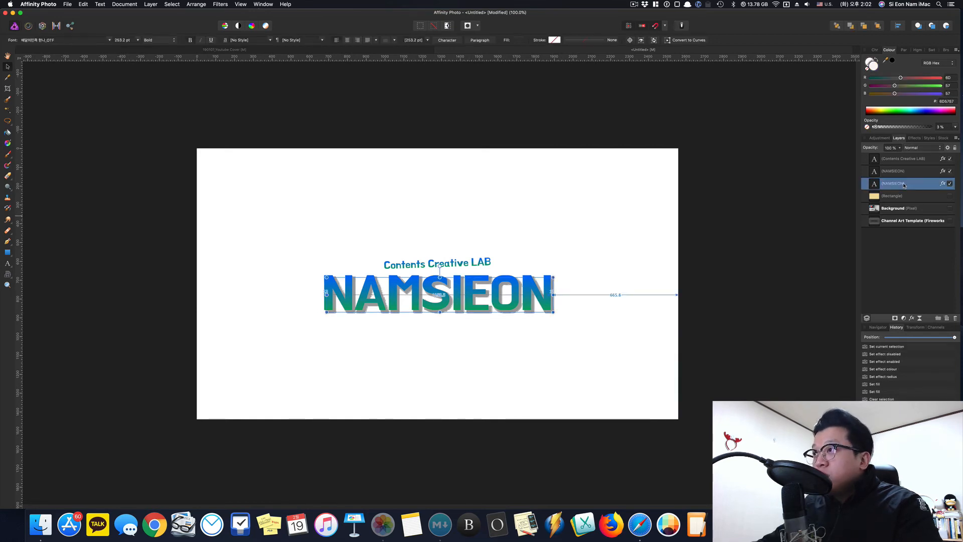
{"action": "key", "text": "Up"}
{"action": "key", "text": "Up"}
{"action": "key", "text": "Up"}
{"action": "key", "text": "Up"}
{"action": "key", "text": "Up"}
{"action": "key", "text": "Up"}
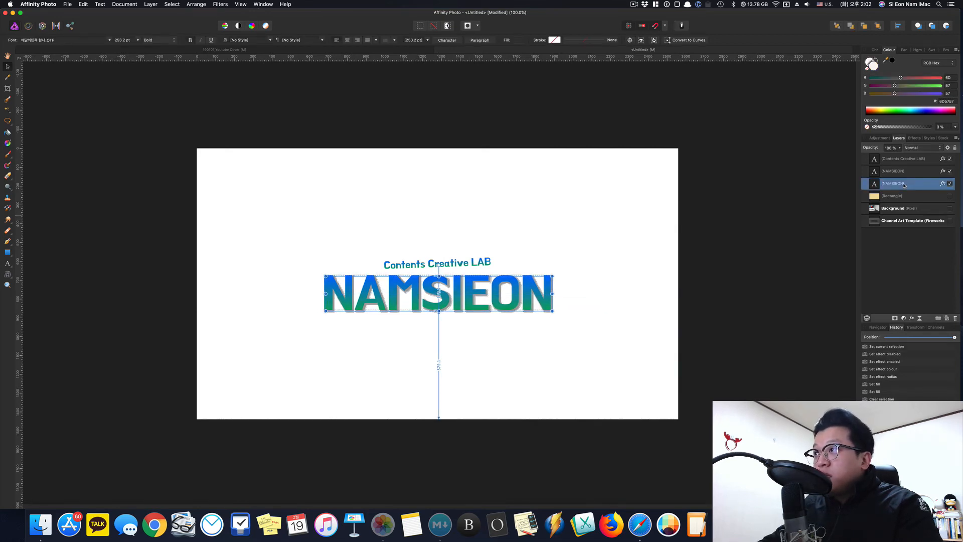
{"action": "key", "text": "Left"}
{"action": "key", "text": "Left"}
{"action": "key", "text": "Left"}
{"action": "key", "text": "Left"}
{"action": "key", "text": "Left"}
{"action": "key", "text": "Left"}
{"action": "key", "text": "Left"}
{"action": "key", "text": "Left"}
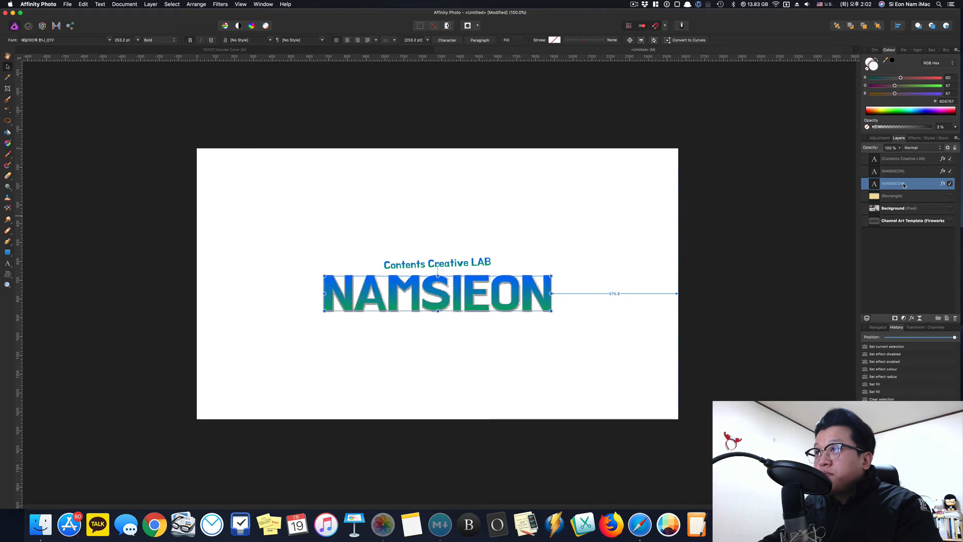
{"action": "key", "text": "Right"}
{"action": "key", "text": "Right"}
{"action": "key", "text": "Right"}
{"action": "key", "text": "Down"}
{"action": "key", "text": "Down"}
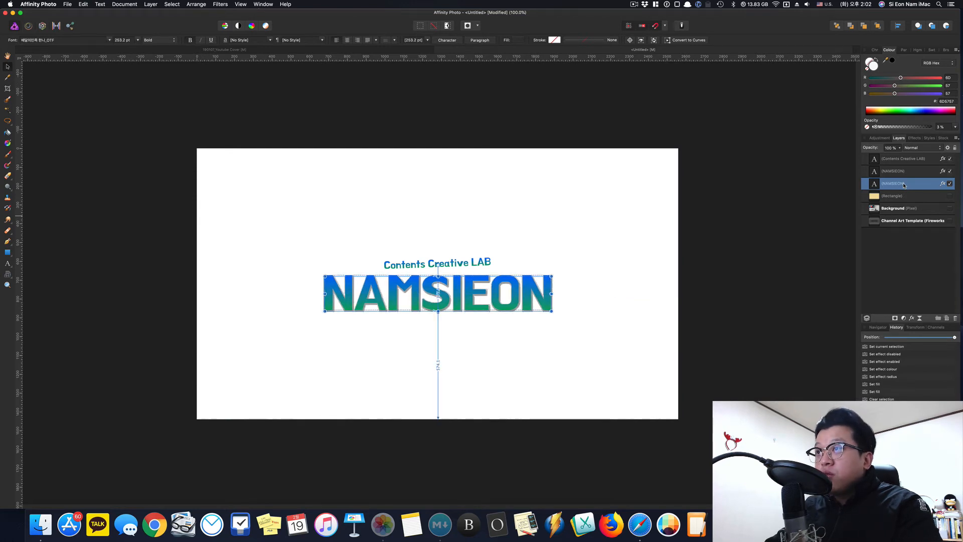
{"action": "key", "text": "Right"}
{"action": "key", "text": "Down"}
{"action": "left_click", "coordinate": [769, 248]}
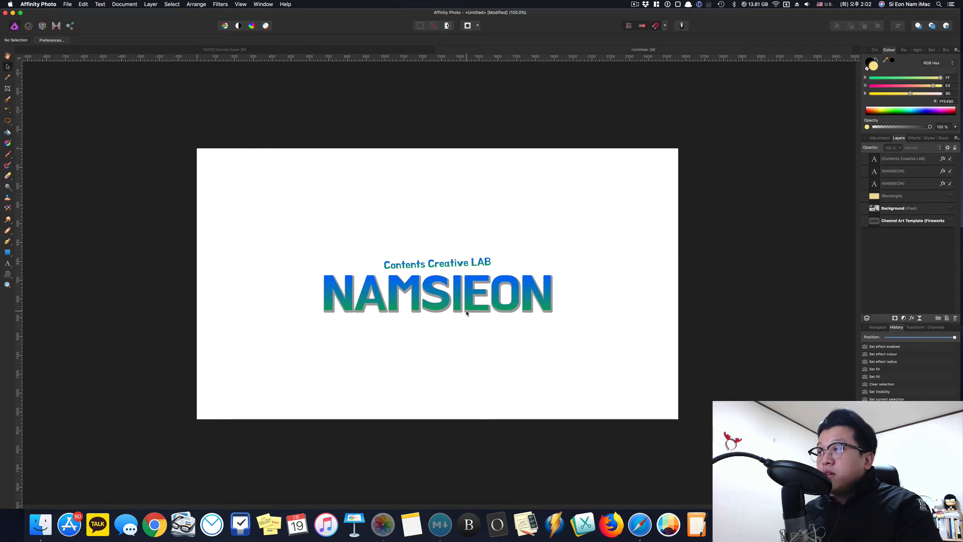
- Show the yellow rectangle and the background photo layers again
{"action": "left_click", "coordinate": [951, 197]}
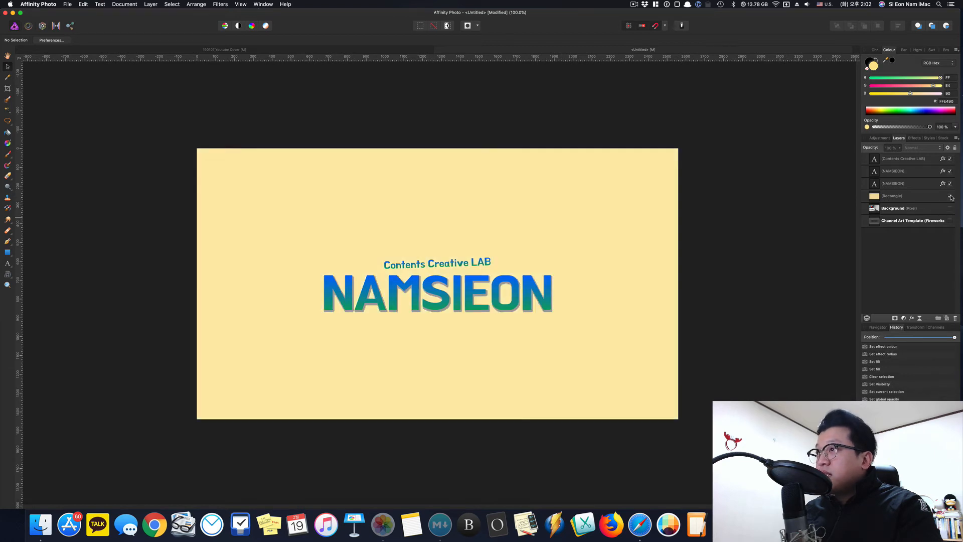
{"action": "left_click", "coordinate": [950, 209]}
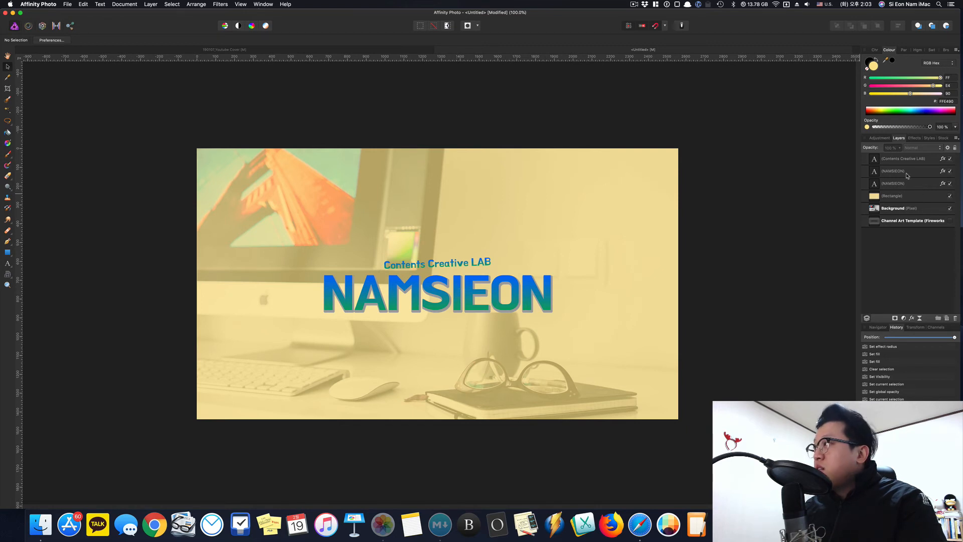
- Change the start colour of the upper title layer's Gradient Overlay to pink
{"action": "left_click", "coordinate": [938, 174]}
{"action": "left_click", "coordinate": [943, 171]}
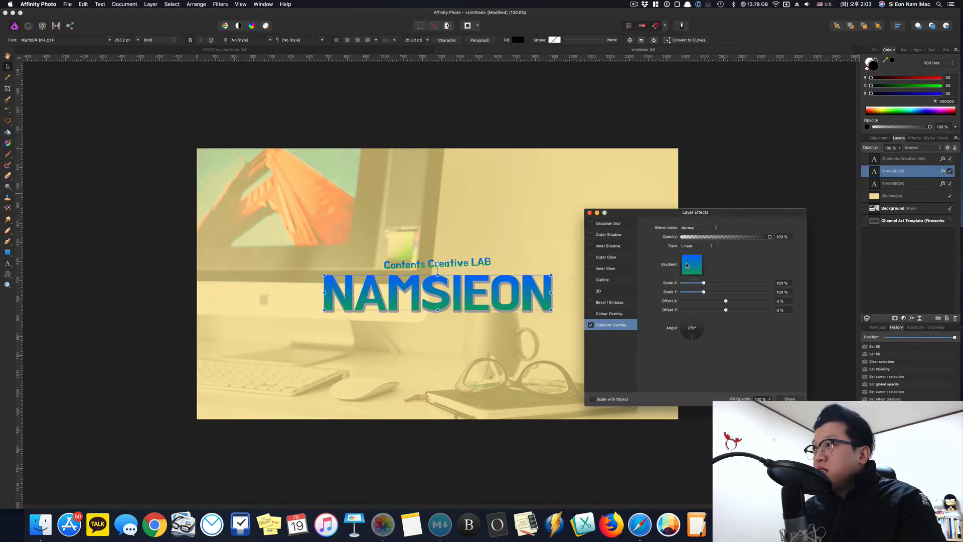
{"action": "left_click", "coordinate": [690, 265]}
{"action": "left_click", "coordinate": [639, 323]}
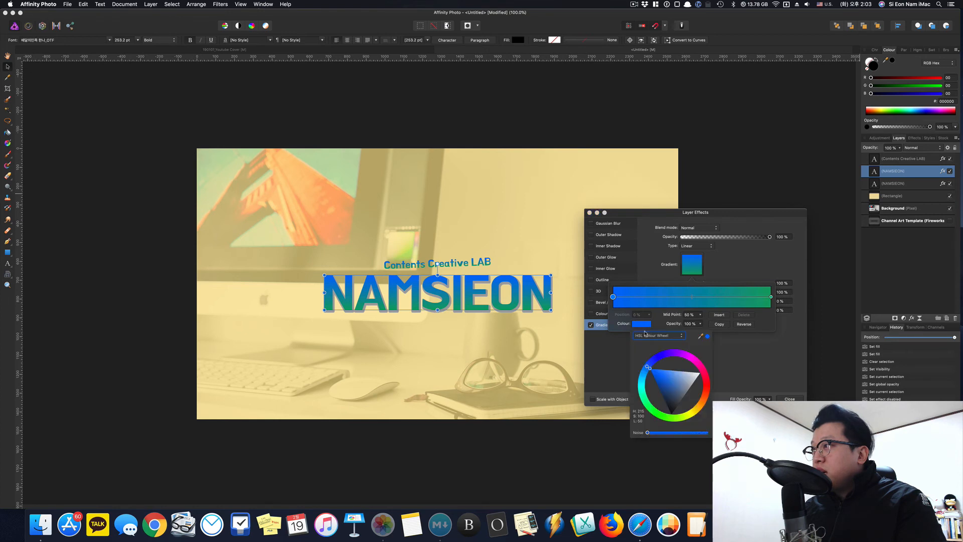
{"action": "left_click_drag", "start_coordinate": [672, 354], "coordinate": [698, 371]}
{"action": "left_click_drag", "start_coordinate": [698, 374], "coordinate": [697, 377]}
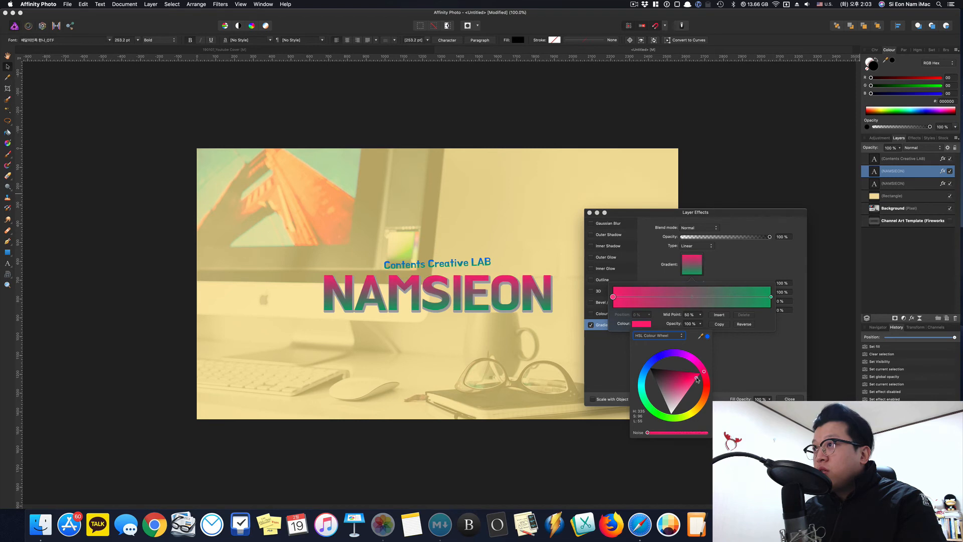
- Change the end colour of the title's Gradient Overlay to dark gold and close the layer effects
{"action": "left_click", "coordinate": [771, 297]}
{"action": "left_click", "coordinate": [643, 325]}
{"action": "mouse_move", "coordinate": [685, 394]}
{"action": "left_mouse_down"}
{"action": "mouse_move", "coordinate": [662, 398]}
{"action": "mouse_move", "coordinate": [678, 418]}
{"action": "mouse_move", "coordinate": [697, 412]}
{"action": "mouse_move", "coordinate": [689, 393]}
{"action": "left_mouse_up"}
{"action": "left_click", "coordinate": [751, 358]}
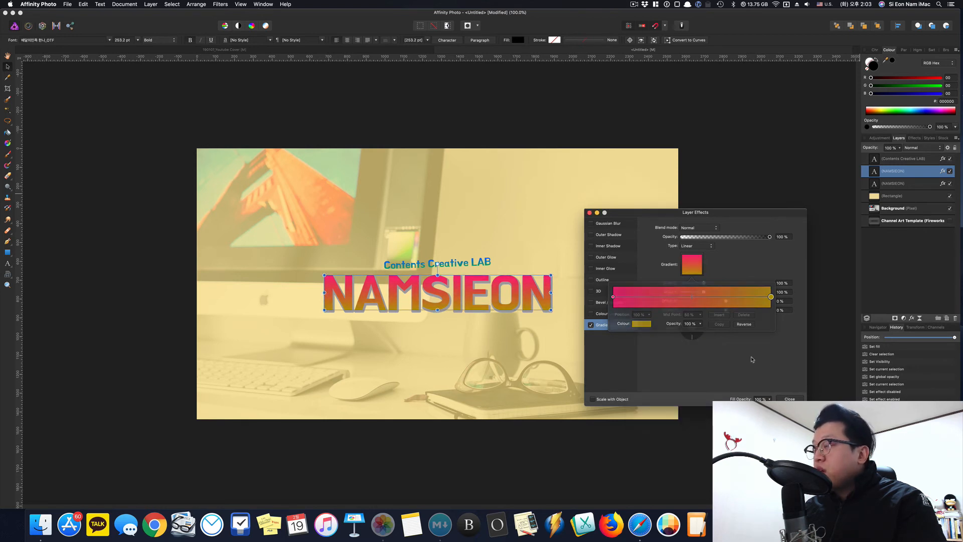
{"action": "left_click", "coordinate": [785, 399]}
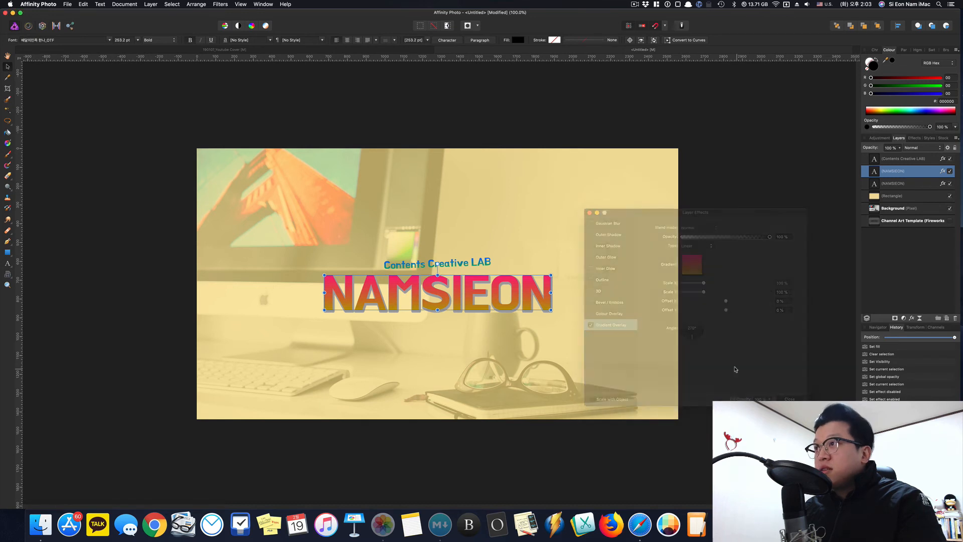
{"action": "left_click", "coordinate": [733, 367]}
{"action": "left_click", "coordinate": [535, 295]}
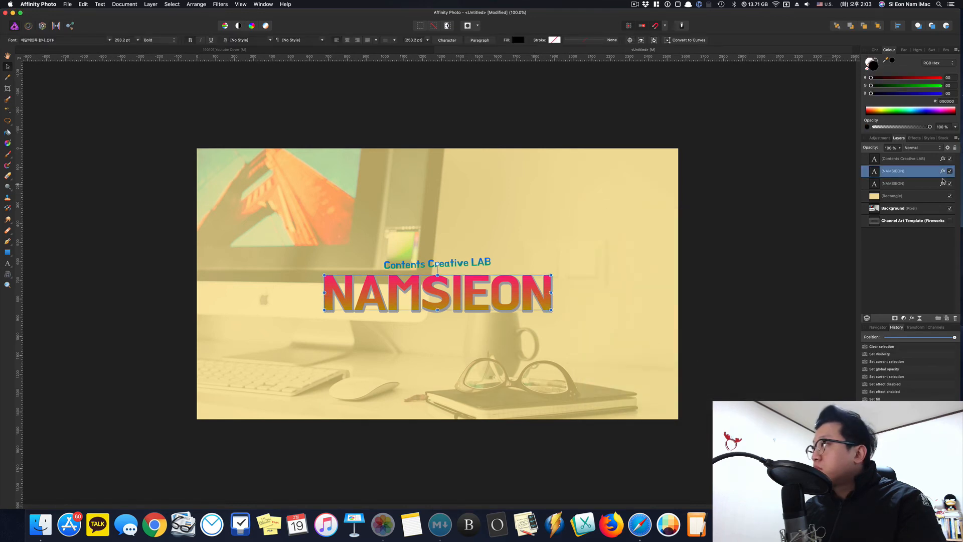
- Change the start colour of the "Contents Creative LAB" subtitle's Gradient Overlay to pinkish red
{"action": "left_click", "coordinate": [908, 158]}
{"action": "left_click", "coordinate": [943, 159]}
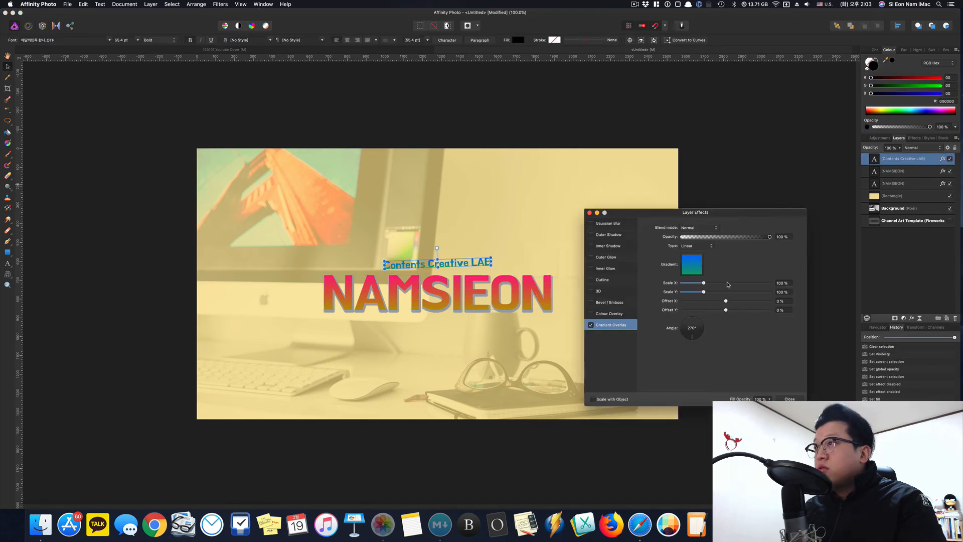
{"action": "left_click", "coordinate": [692, 275]}
{"action": "left_click", "coordinate": [641, 323]}
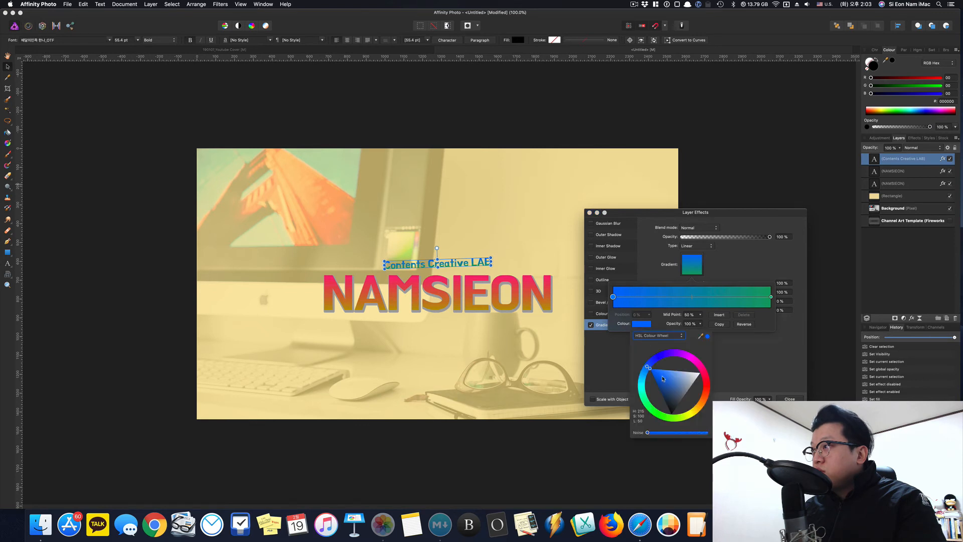
{"action": "left_click", "coordinate": [648, 400]}
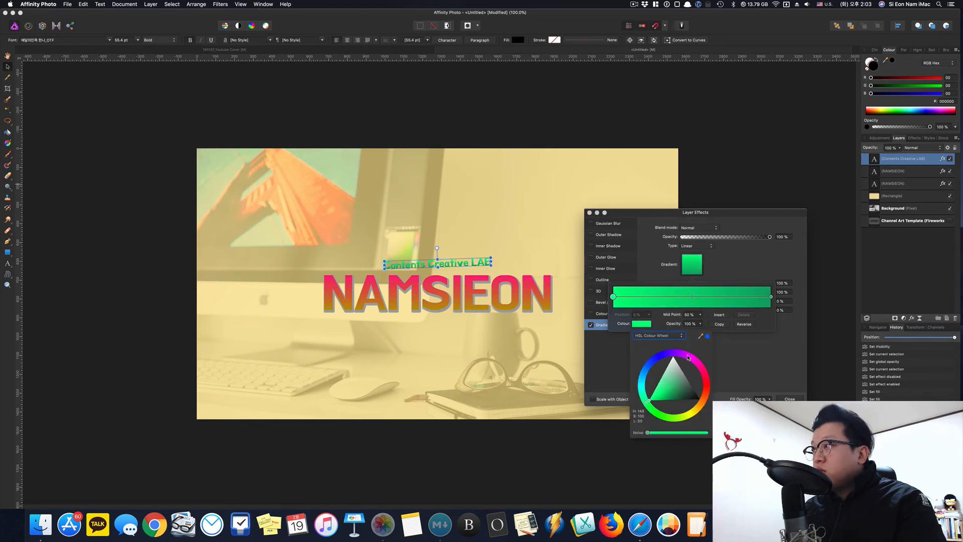
{"action": "left_click_drag", "start_coordinate": [688, 357], "coordinate": [705, 375]}
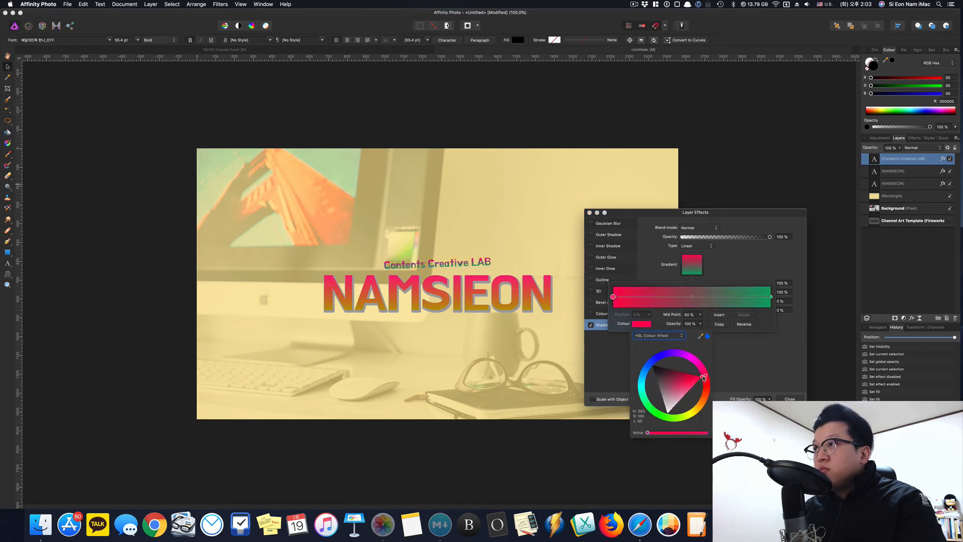
- Change the end colour of the subtitle's Gradient Overlay to yellow-orange, close the layer effects and deselect the subtitle
{"action": "left_click", "coordinate": [771, 296]}
{"action": "left_click", "coordinate": [641, 324]}
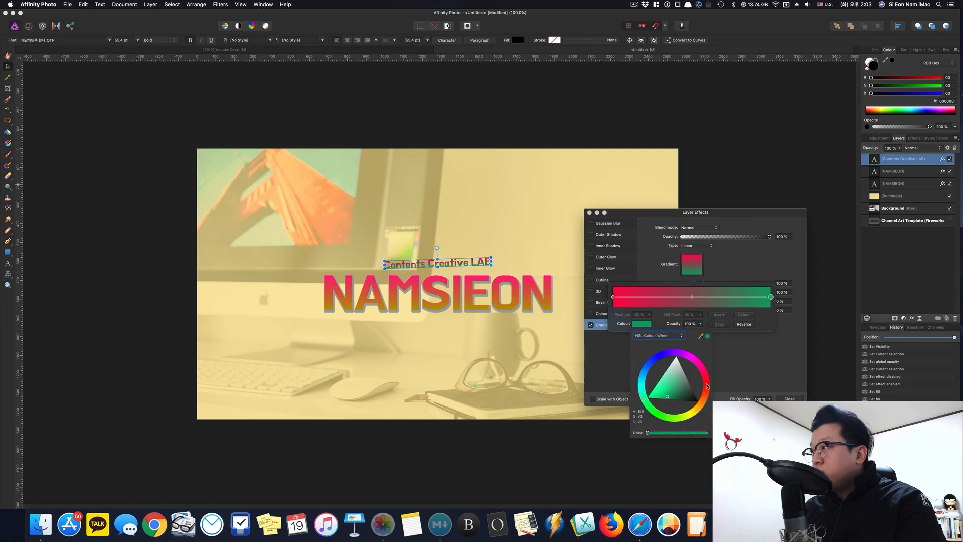
{"action": "mouse_move", "coordinate": [706, 386]}
{"action": "left_mouse_down"}
{"action": "mouse_move", "coordinate": [705, 377]}
{"action": "mouse_move", "coordinate": [654, 388]}
{"action": "mouse_move", "coordinate": [707, 392]}
{"action": "mouse_move", "coordinate": [697, 418]}
{"action": "mouse_move", "coordinate": [672, 396]}
{"action": "mouse_move", "coordinate": [687, 394]}
{"action": "mouse_move", "coordinate": [675, 400]}
{"action": "mouse_move", "coordinate": [686, 404]}
{"action": "left_mouse_up"}
{"action": "left_click", "coordinate": [702, 401]}
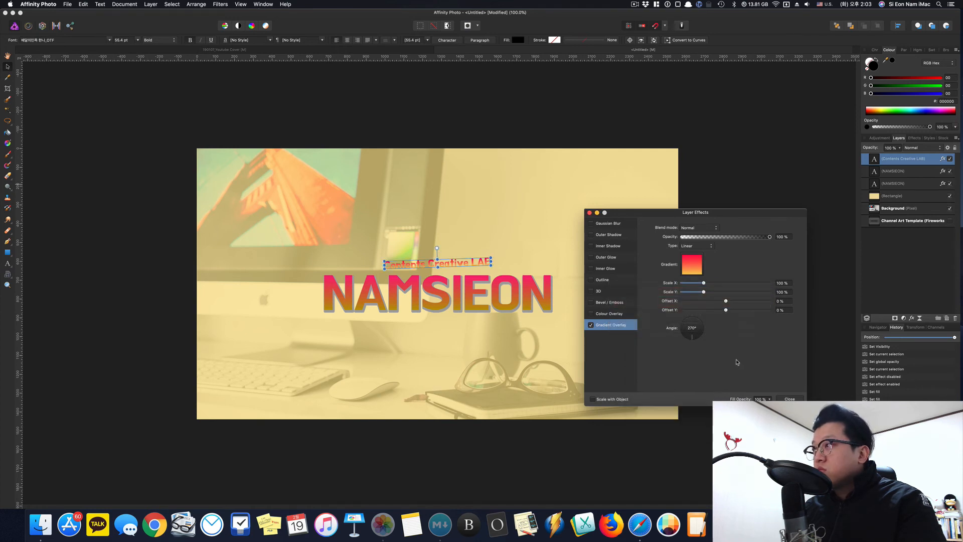
{"action": "left_click", "coordinate": [791, 399]}
{"action": "left_click", "coordinate": [741, 349]}
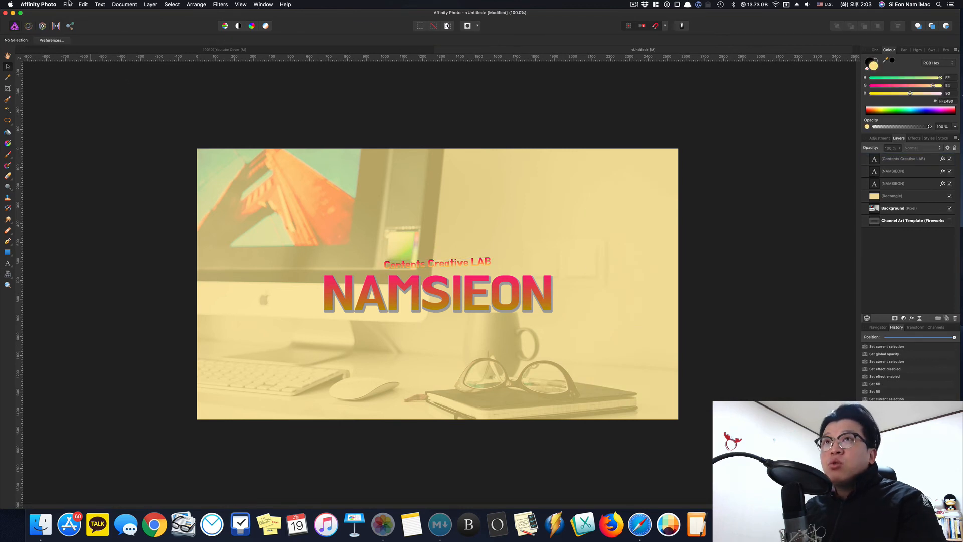
- Review the image export formats and JPEG settings, and leave without exporting
{"action": "left_click", "coordinate": [68, 4]}
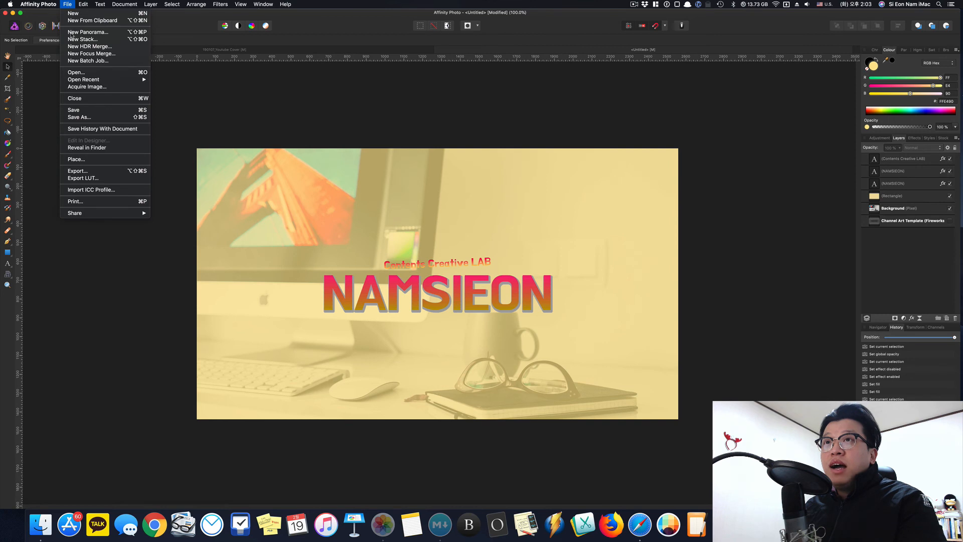
{"action": "left_click", "coordinate": [103, 172]}
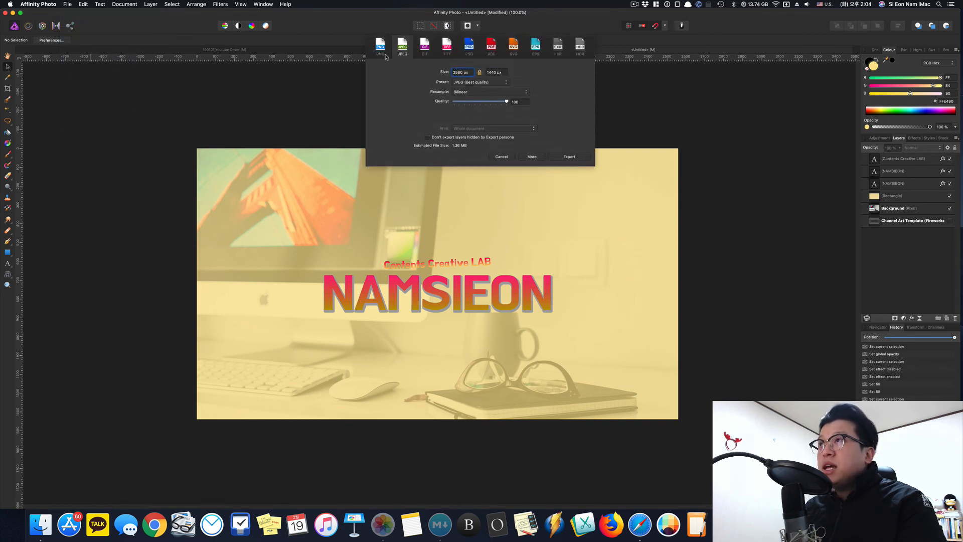
{"action": "left_click", "coordinate": [507, 157]}
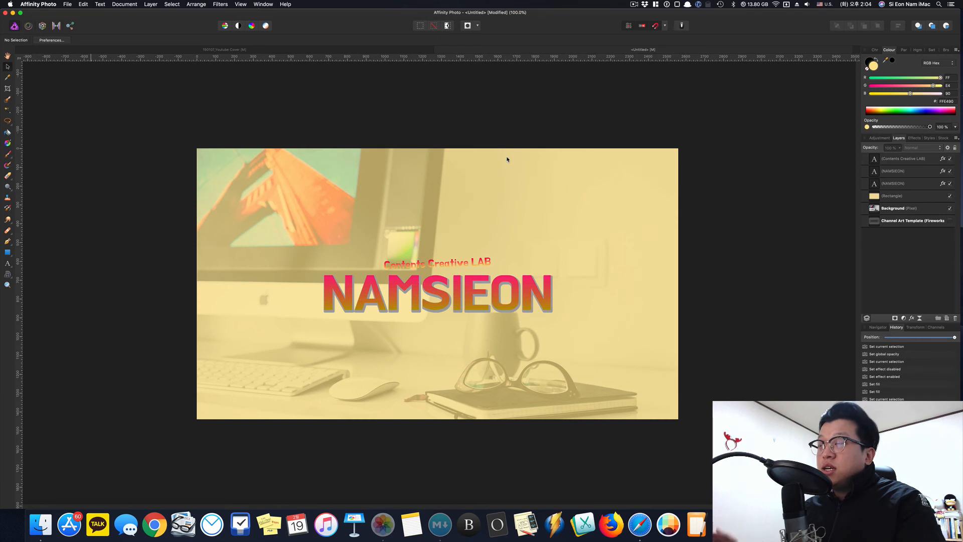
- Show the channel art template layer and hide the background photo and yellow rectangle layers
{"action": "left_click", "coordinate": [949, 221]}
{"action": "left_click", "coordinate": [949, 208]}
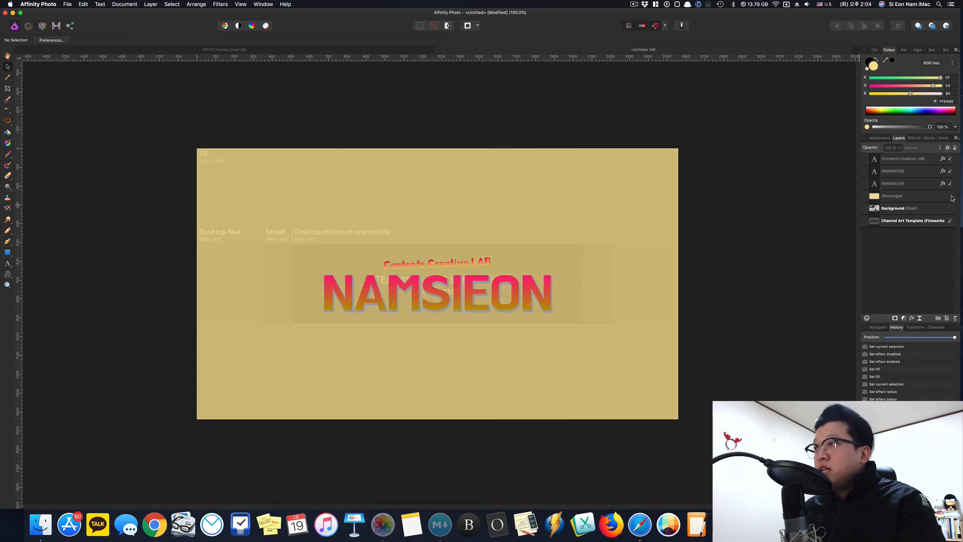
{"action": "left_click", "coordinate": [950, 196]}
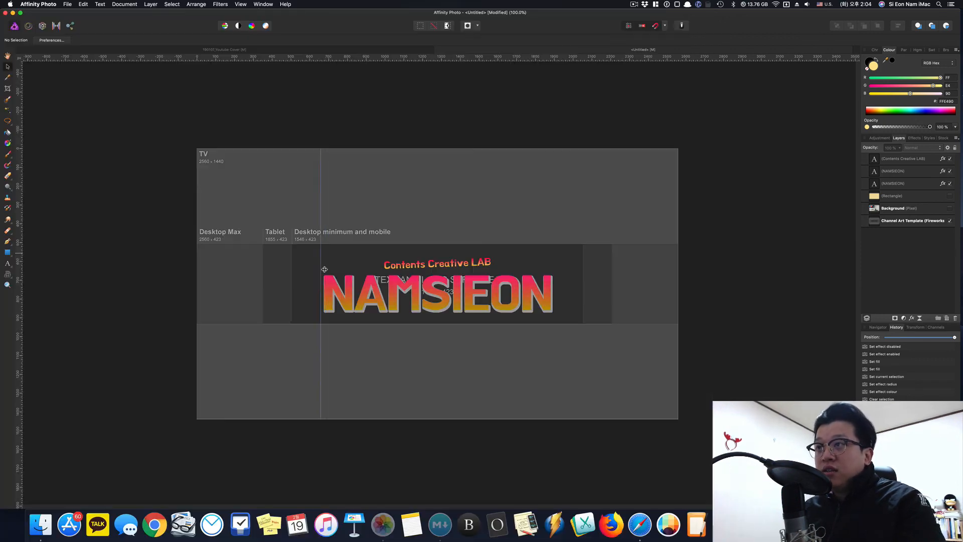
- Add a vertical guide through the title's first letters and a horizontal guide across the middle of the title
{"action": "left_click_drag", "start_coordinate": [325, 269], "coordinate": [344, 264]}
{"action": "left_click_drag", "start_coordinate": [346, 58], "coordinate": [359, 295]}
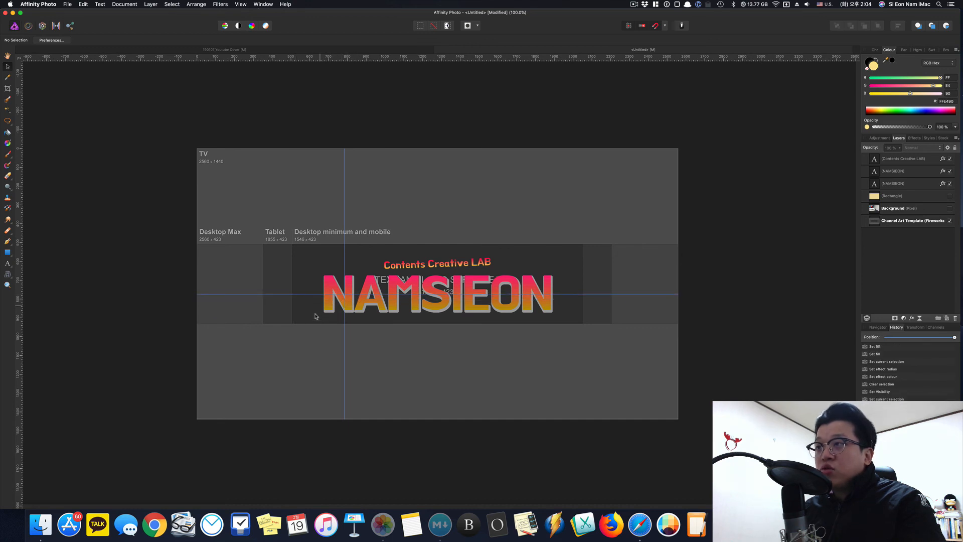
- Scale both title copies down together and reposition them centred beneath the subtitle, just right of the vertical guide
{"action": "left_click", "coordinate": [908, 172]}
{"action": "left_click", "coordinate": [907, 184], "text": "shift"}
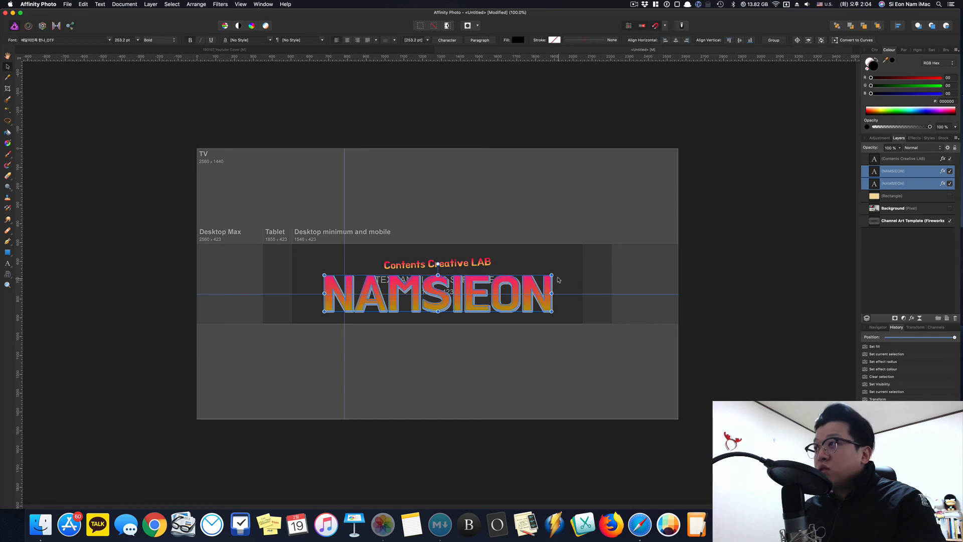
{"action": "left_click_drag", "start_coordinate": [552, 275], "coordinate": [502, 284]}
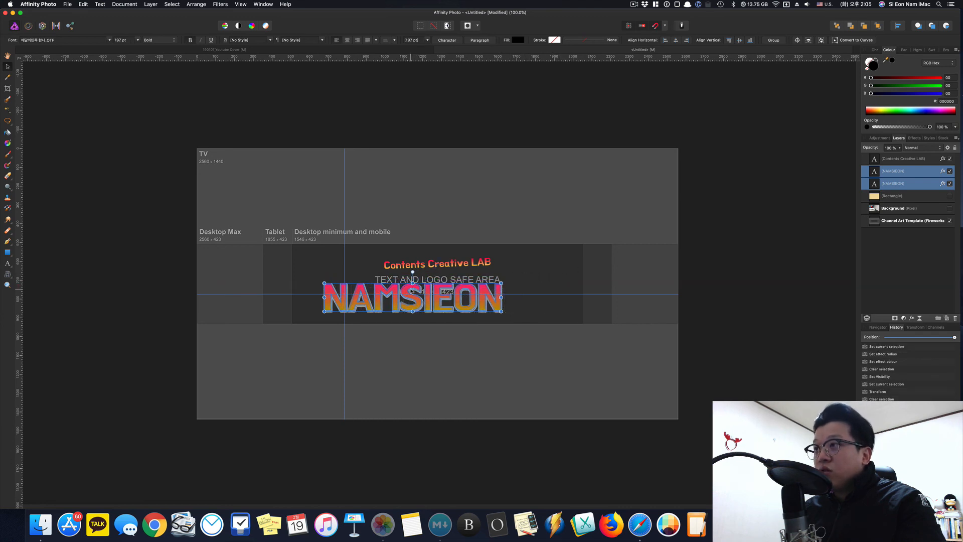
{"action": "left_click_drag", "start_coordinate": [411, 290], "coordinate": [436, 281]}
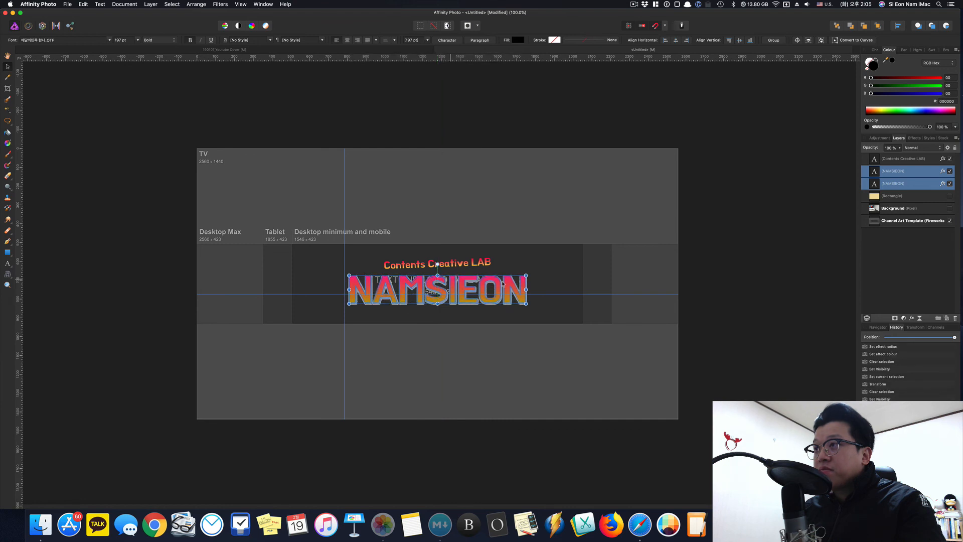
{"action": "left_click", "coordinate": [718, 284]}
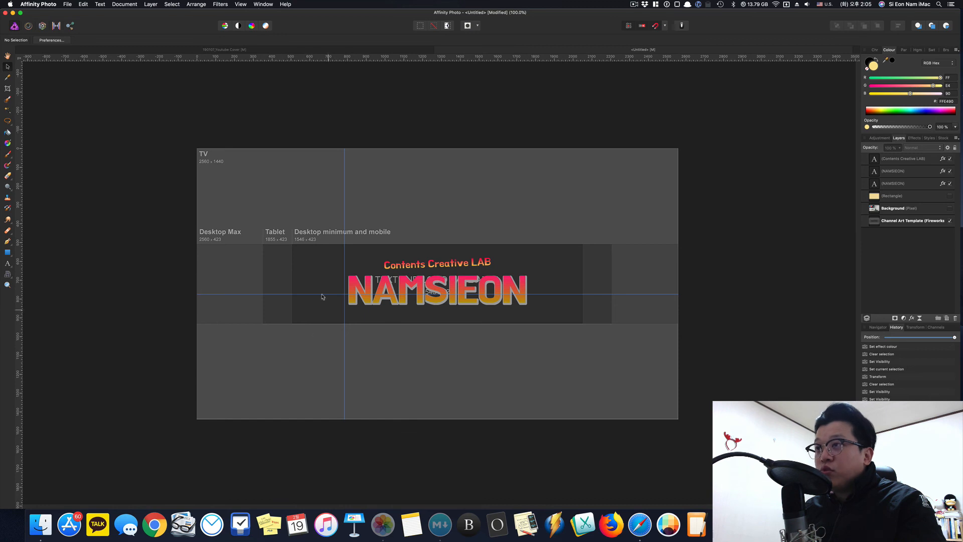
- Show the background photo and yellow rectangle with the channel art template hidden, and clear the selection
{"action": "left_click", "coordinate": [949, 196]}
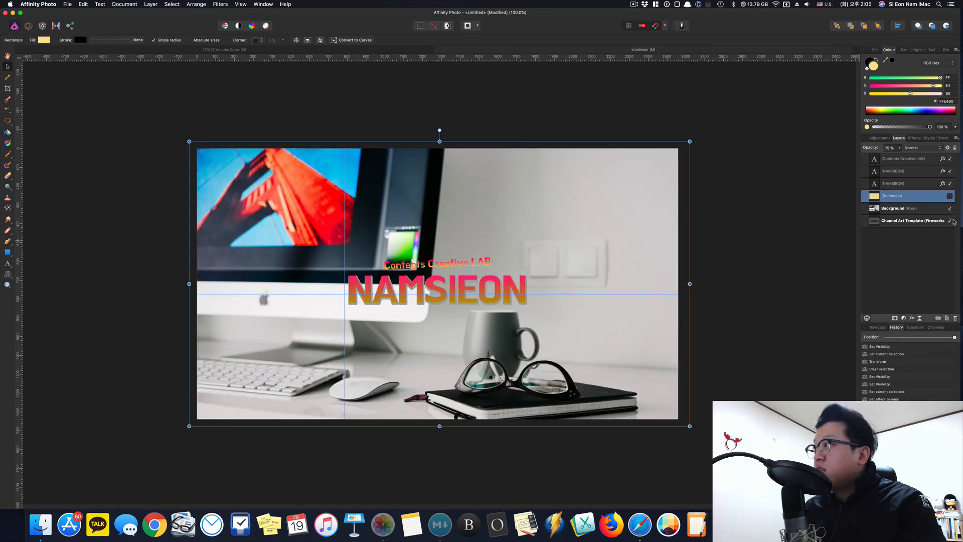
{"action": "left_click", "coordinate": [949, 196]}
{"action": "left_click", "coordinate": [757, 289]}
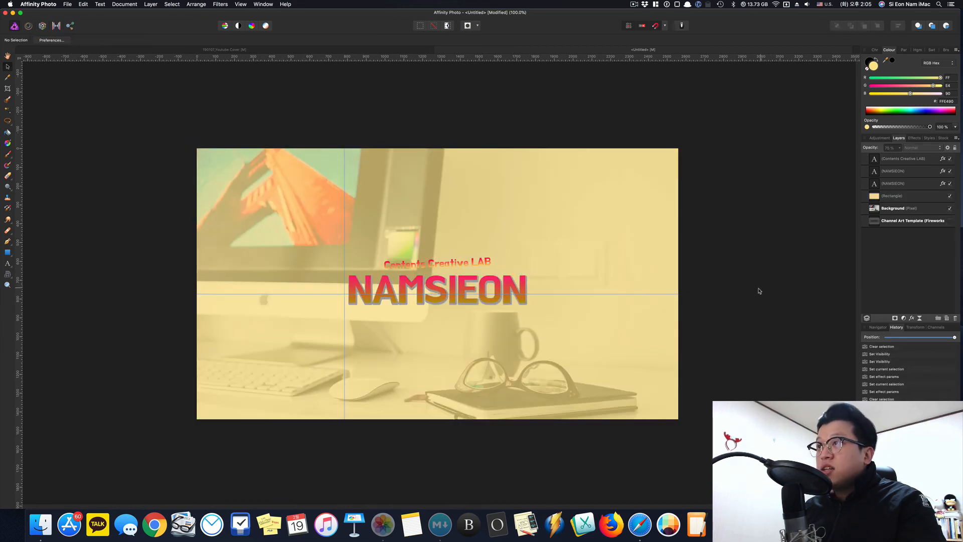